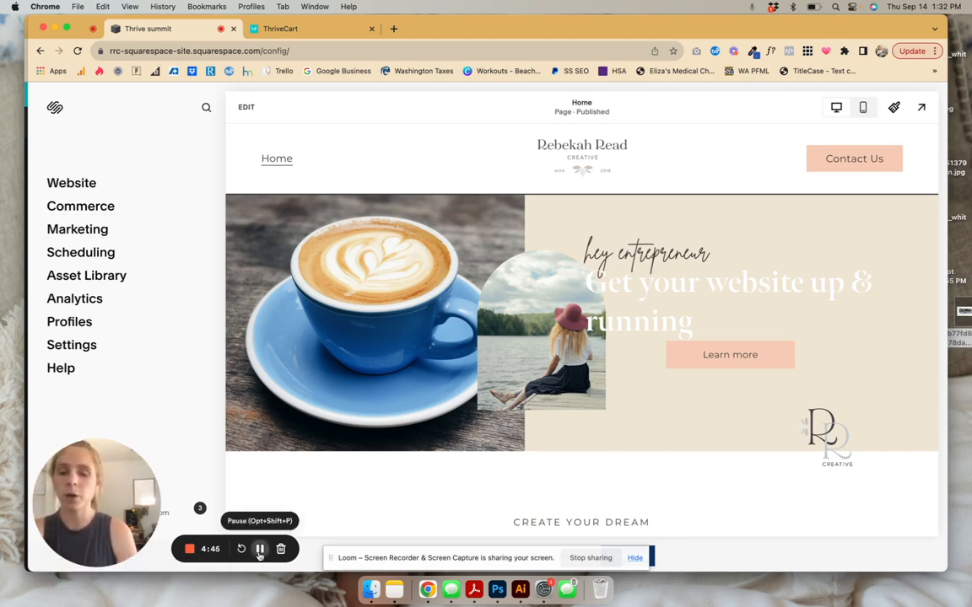
click(260, 549)
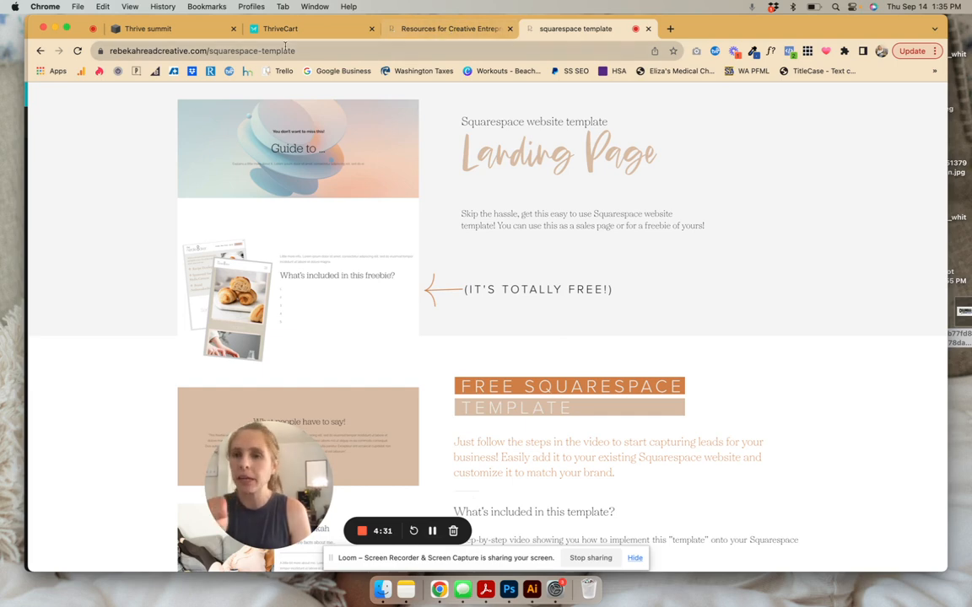
Step: Switch to the Squarespace site, list its website pages and view the Style Guide page
click(145, 29)
scroll(397, 338, down, 5)
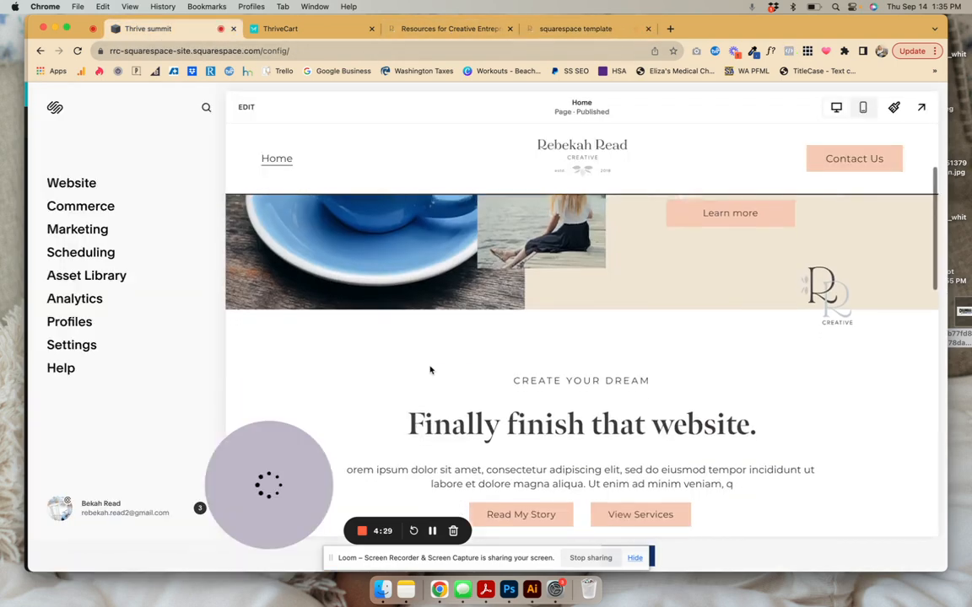
click(74, 165)
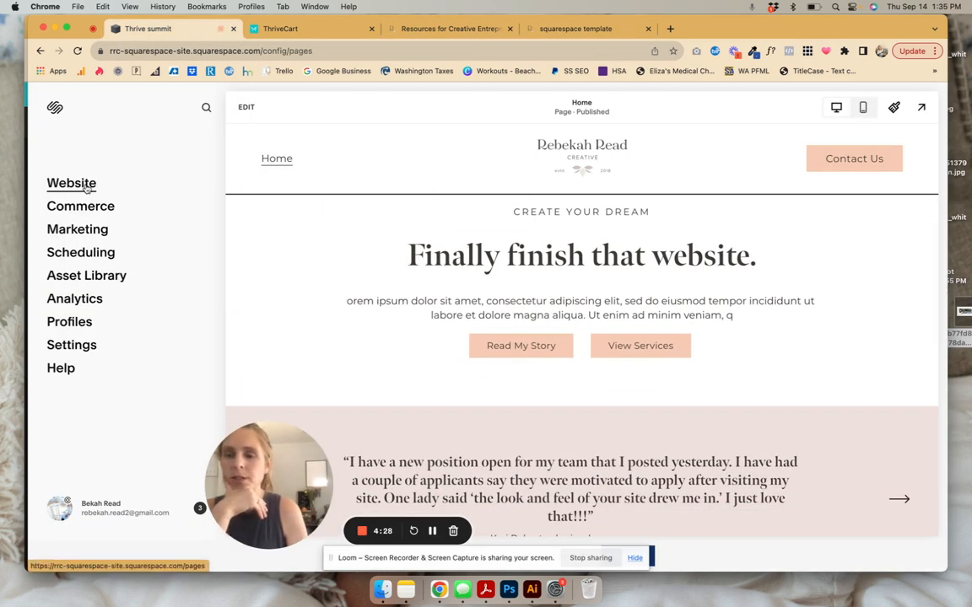
scroll(119, 352, down, 2)
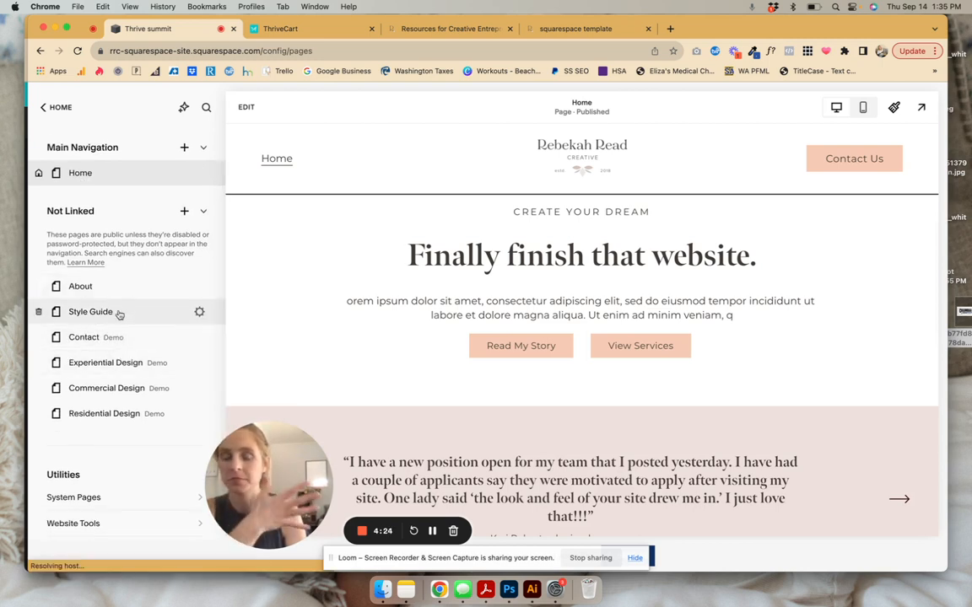
click(119, 313)
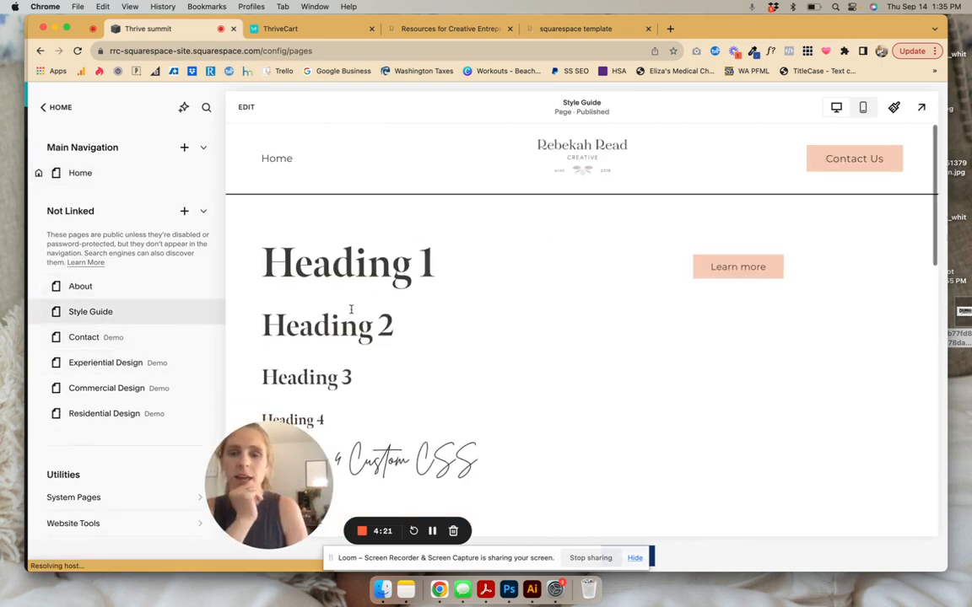
Step: Edit the Home page, adding a blank section directly above the testimonial section and a button block inside it
click(97, 171)
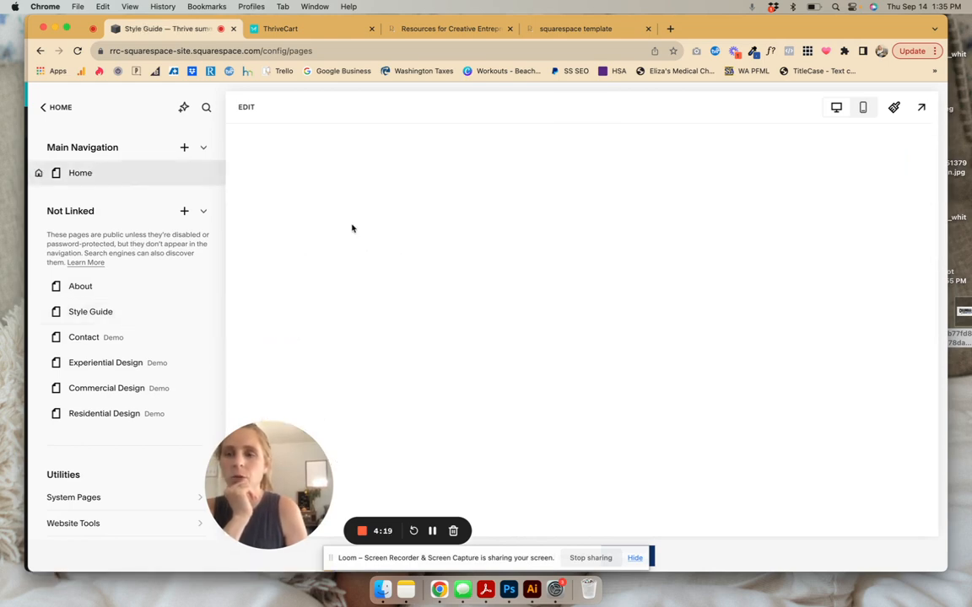
scroll(311, 255, down, 10)
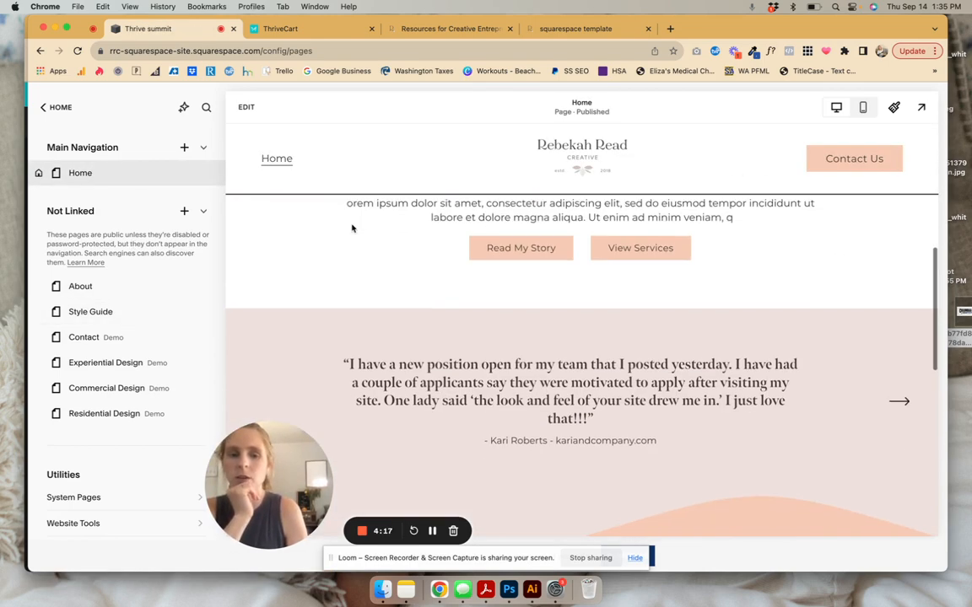
scroll(316, 278, down, 5)
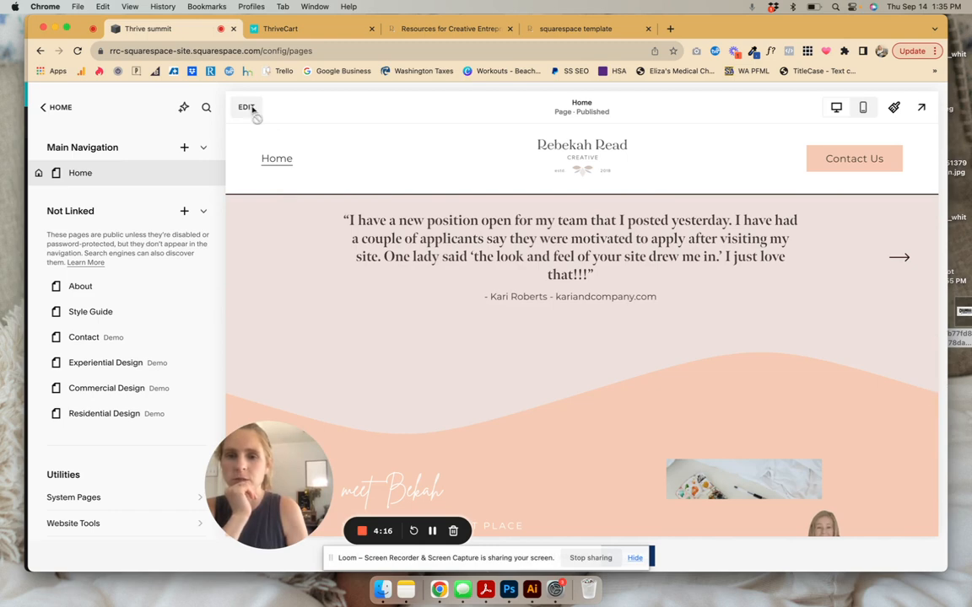
click(248, 107)
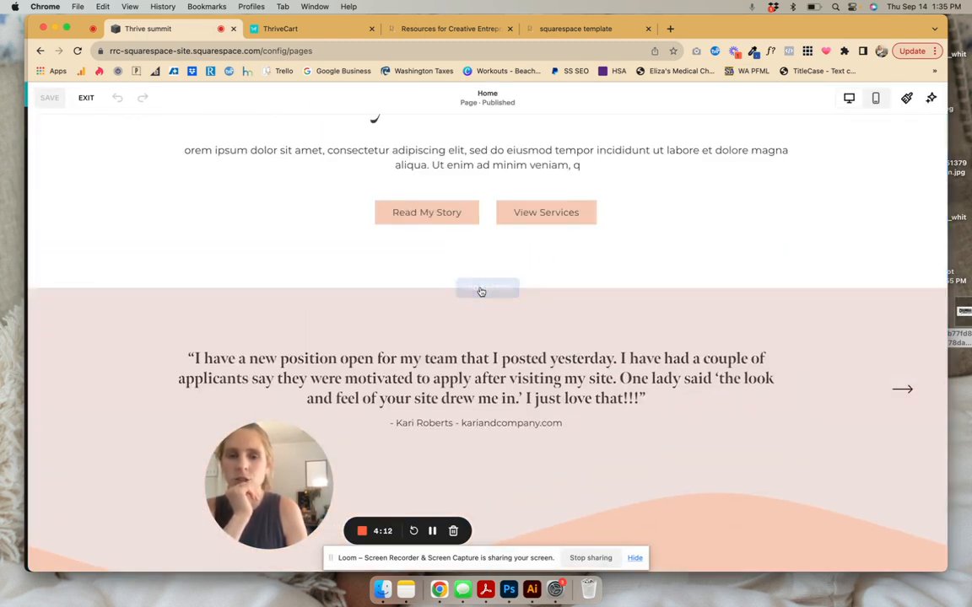
click(480, 290)
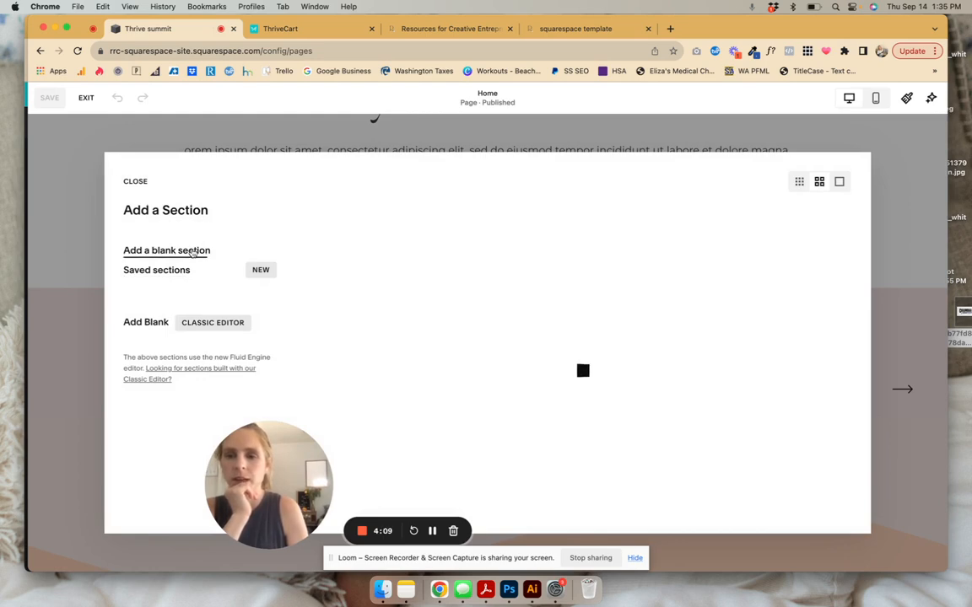
click(193, 252)
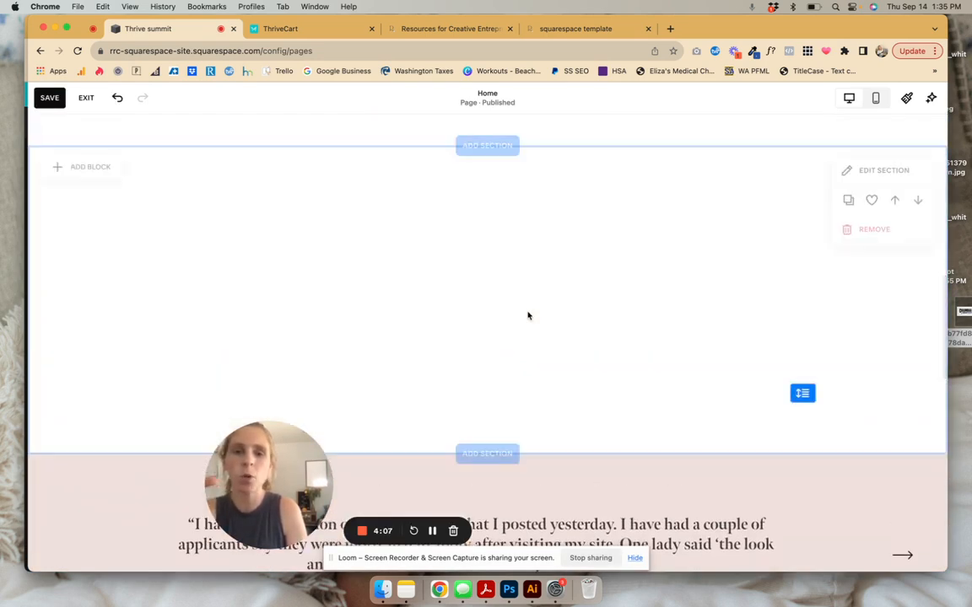
click(90, 173)
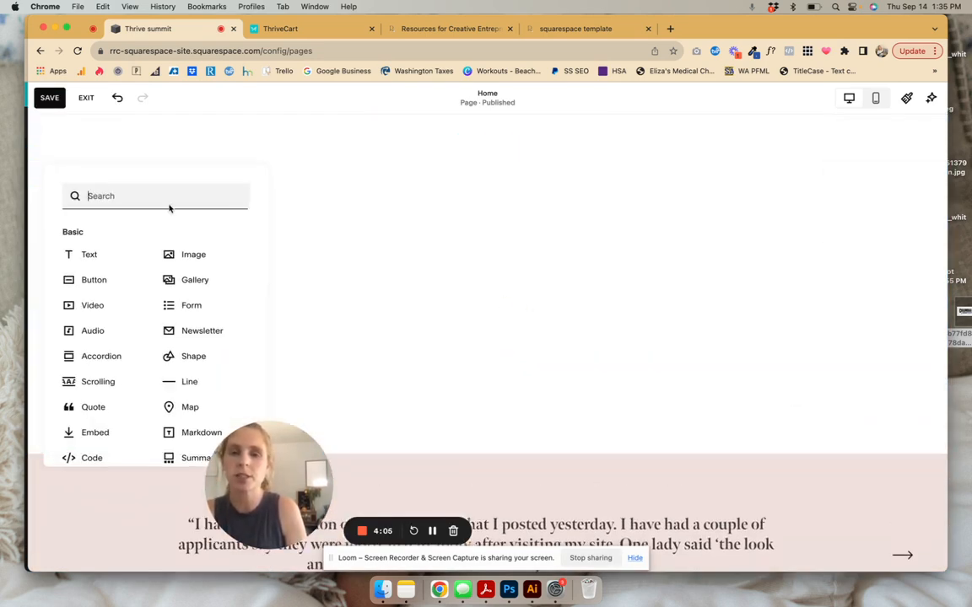
click(95, 280)
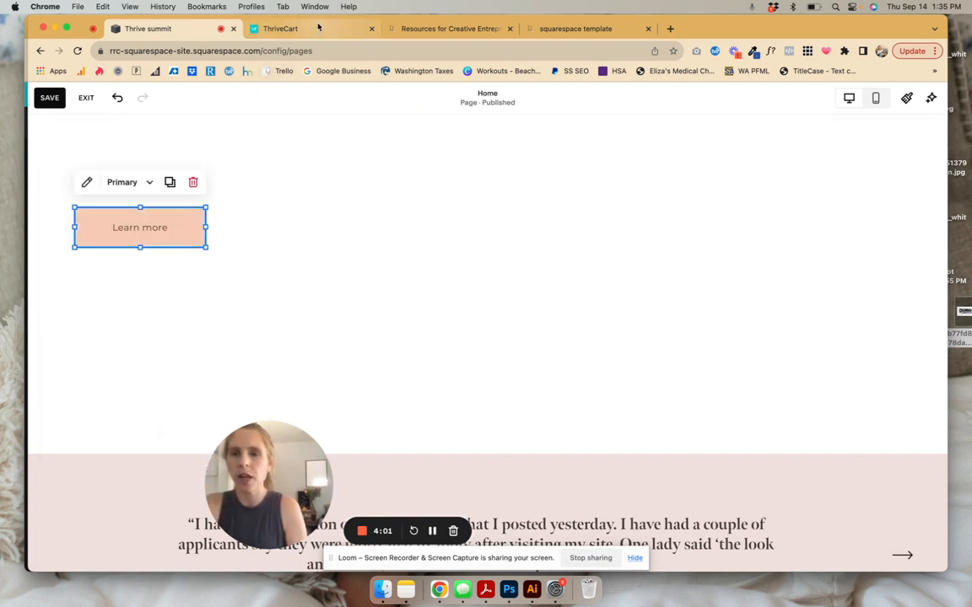
Step: Switch to ThriveCart, enter the administrator account and open the Squarespace With Confidence product for editing
click(286, 28)
click(475, 280)
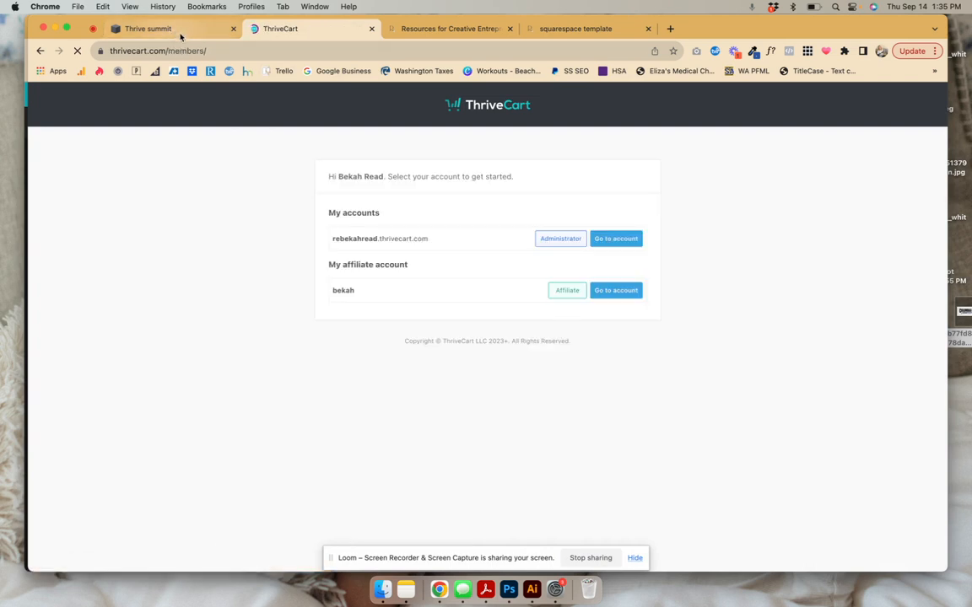
click(606, 242)
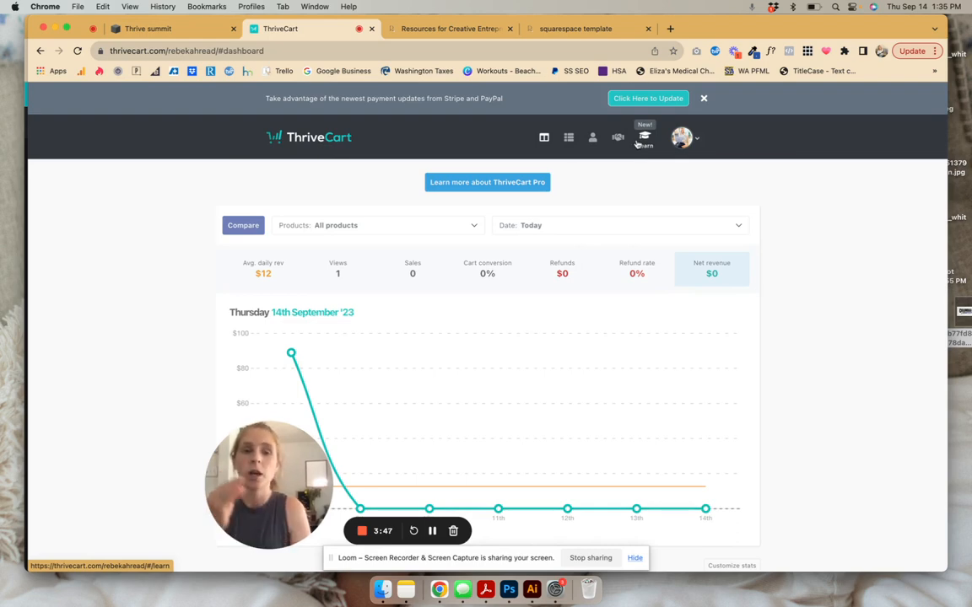
click(566, 140)
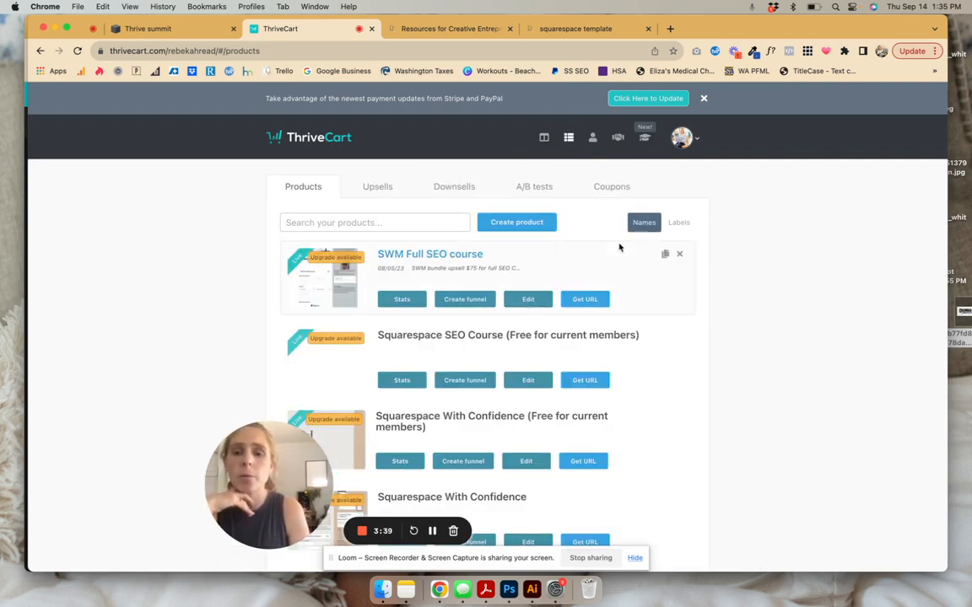
scroll(620, 247, down, 1)
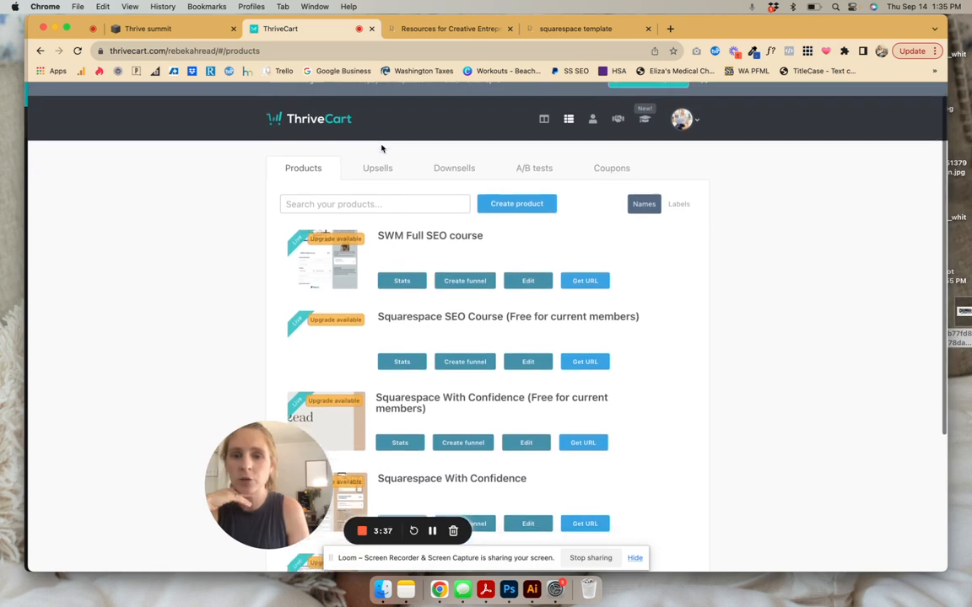
scroll(382, 150, down, 5)
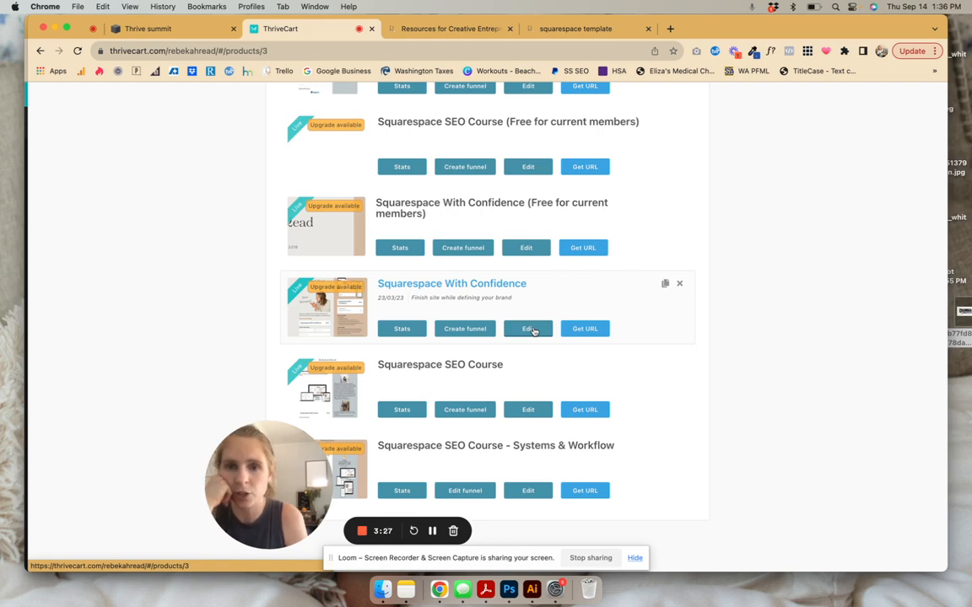
click(529, 329)
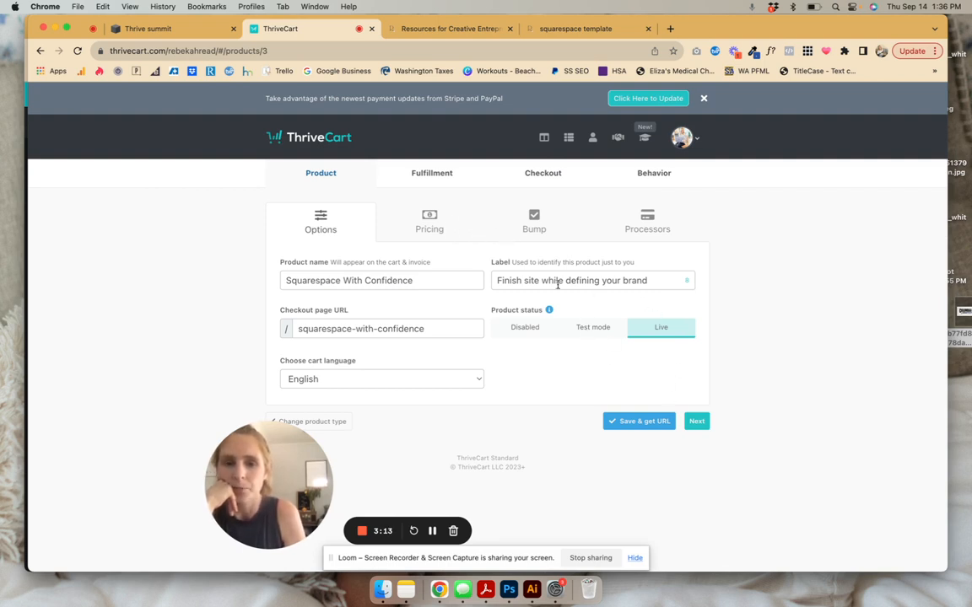
Step: Go through the product's settings from pricing options to the bump offer and payment processors
click(696, 421)
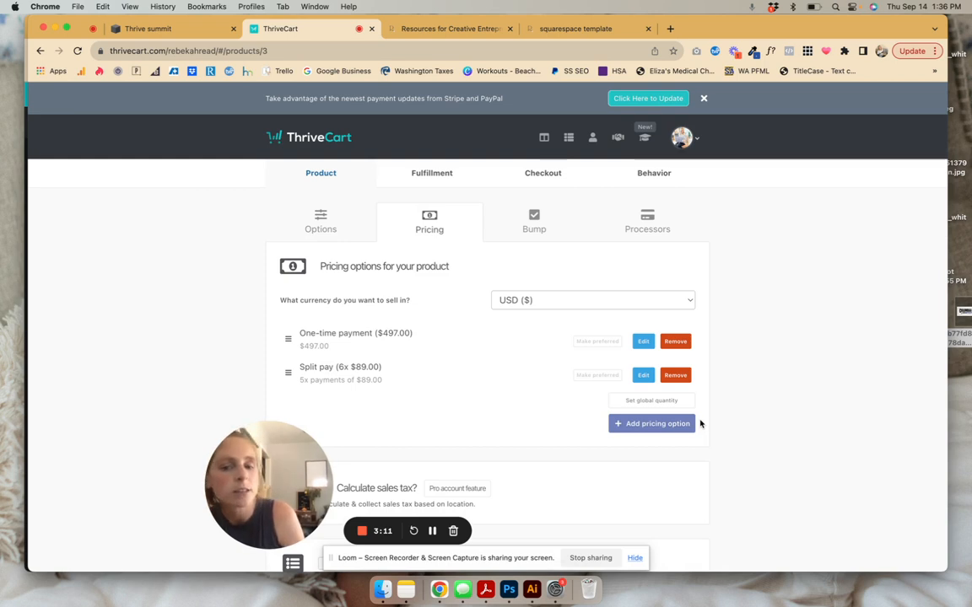
scroll(700, 423, down, 2)
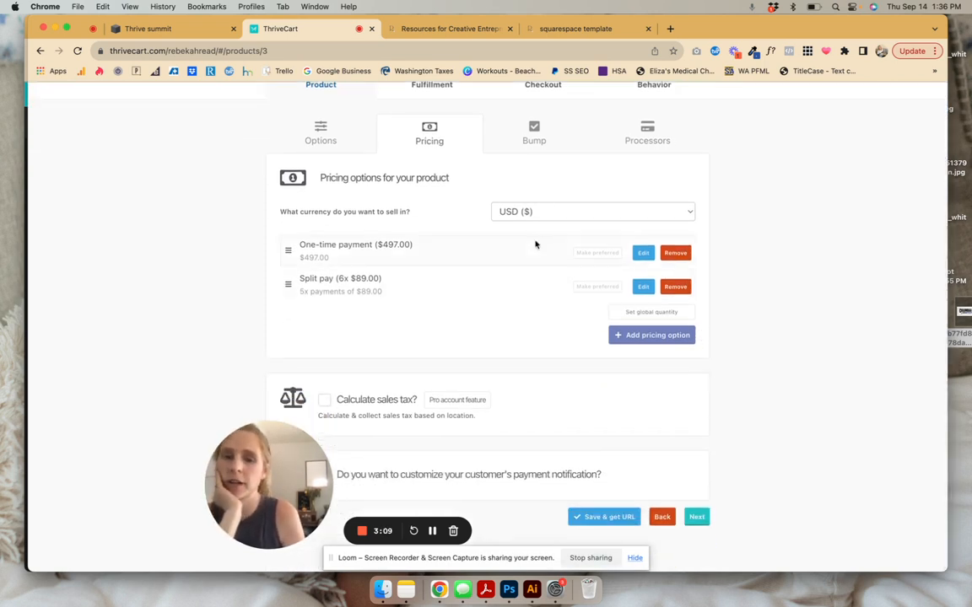
scroll(590, 287, down, 1)
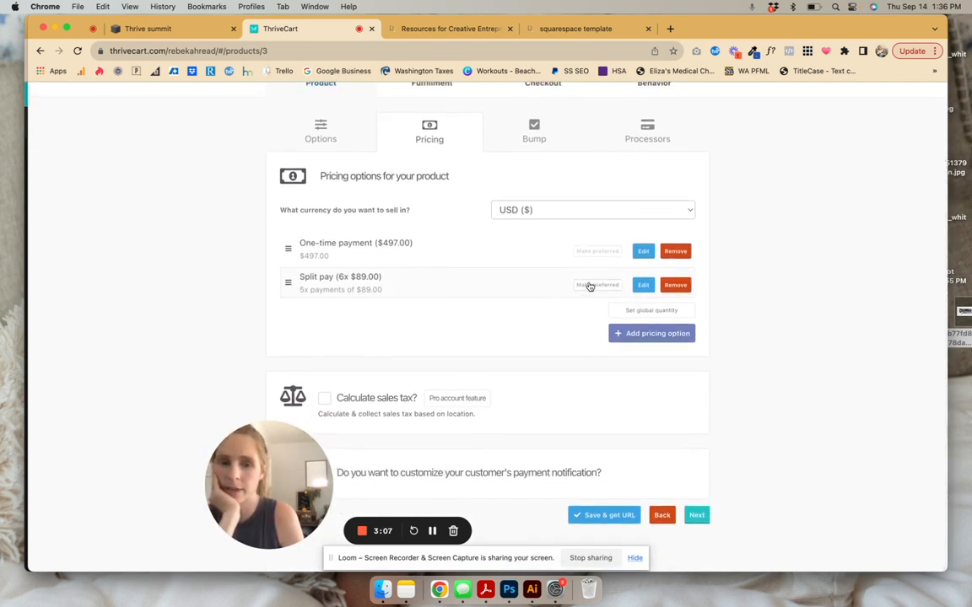
click(696, 516)
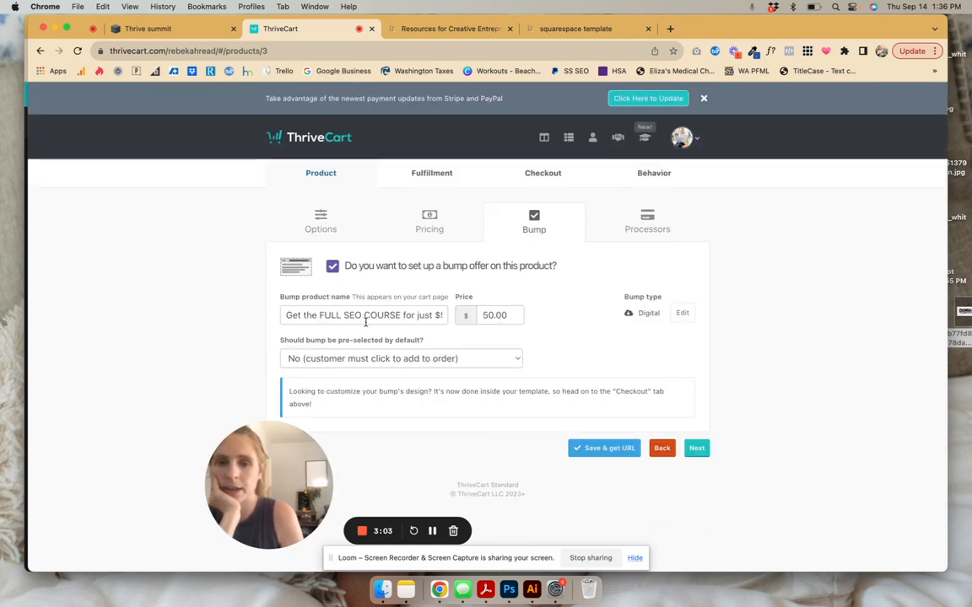
click(694, 448)
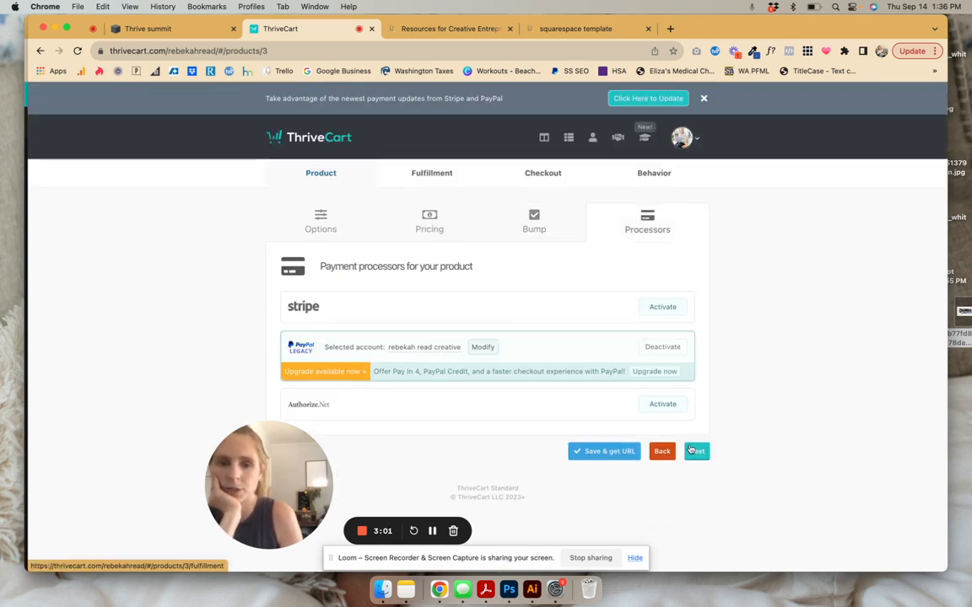
Step: Examine the product's fulfillment settings, including the after-purchase action, membership platform and courses granted for the purchase and bump
click(695, 452)
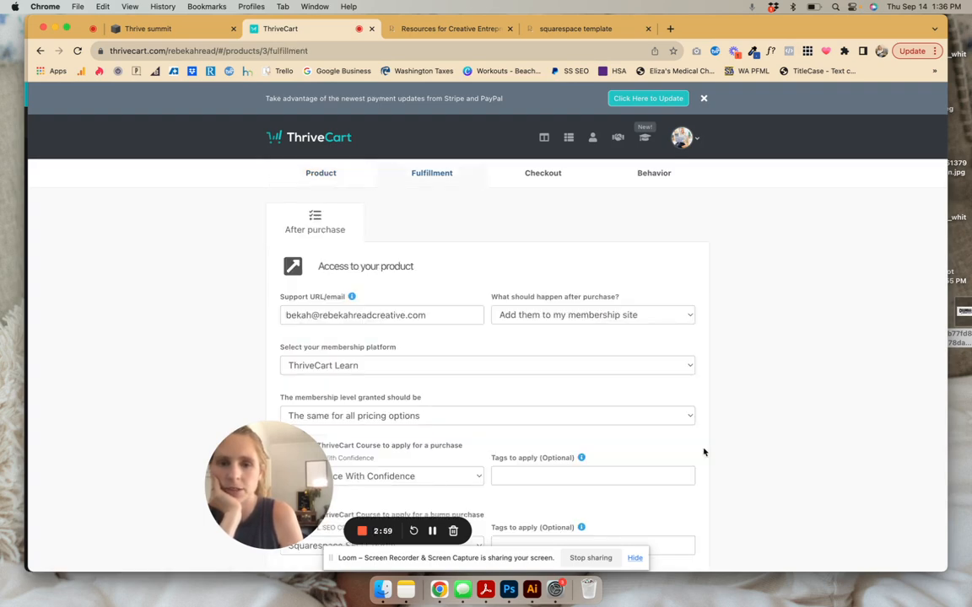
scroll(704, 452, down, 5)
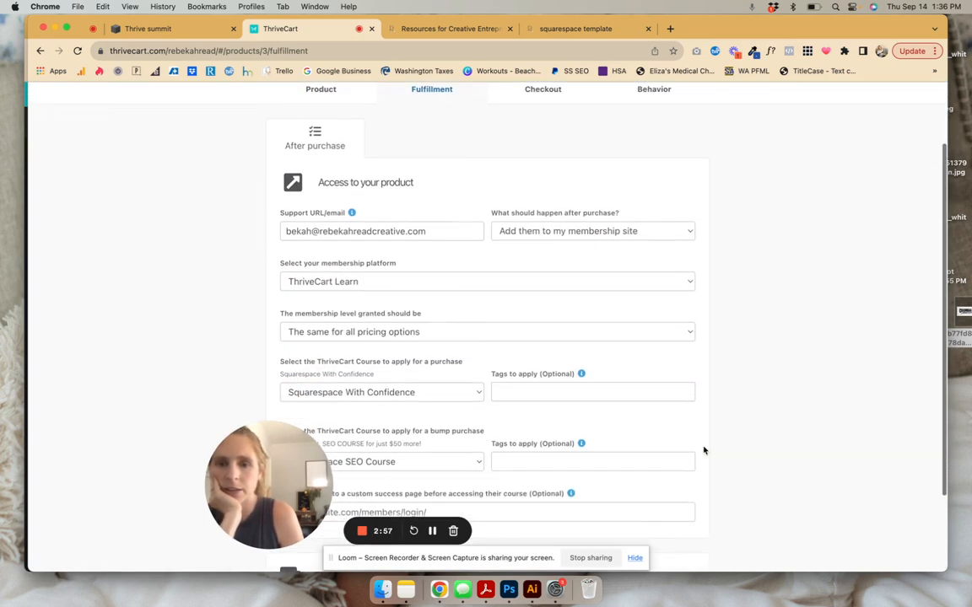
scroll(620, 221, up, 5)
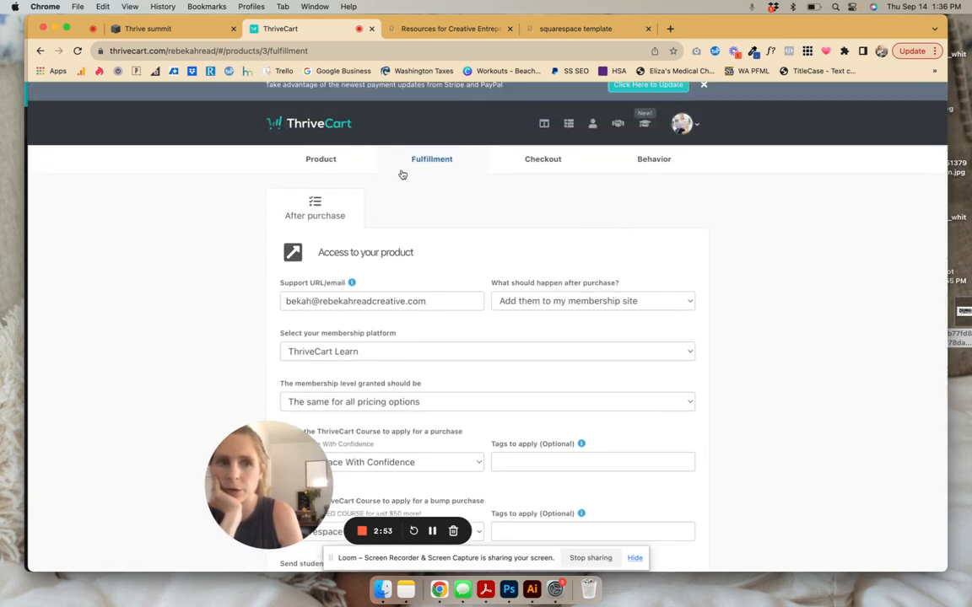
scroll(403, 173, down, 2)
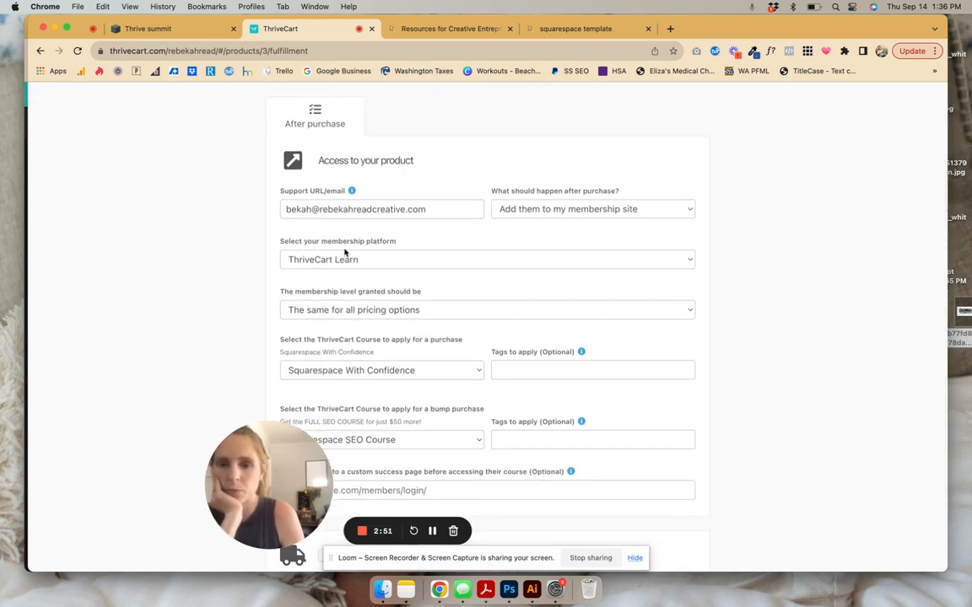
scroll(413, 285, down, 1)
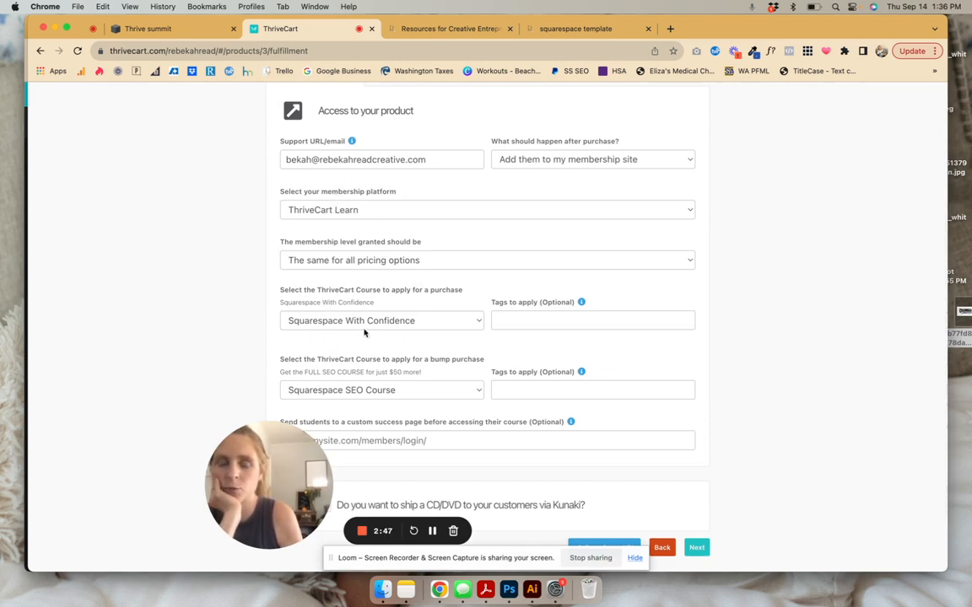
scroll(365, 385, down, 1)
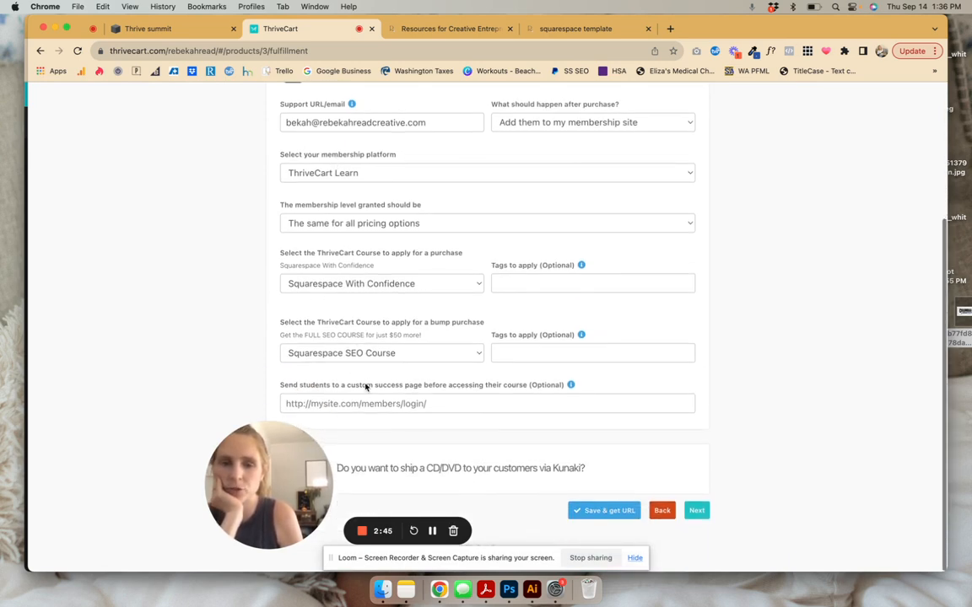
Step: Launch the checkout customization editor and look through the cart page from the header to the FAQs
click(697, 515)
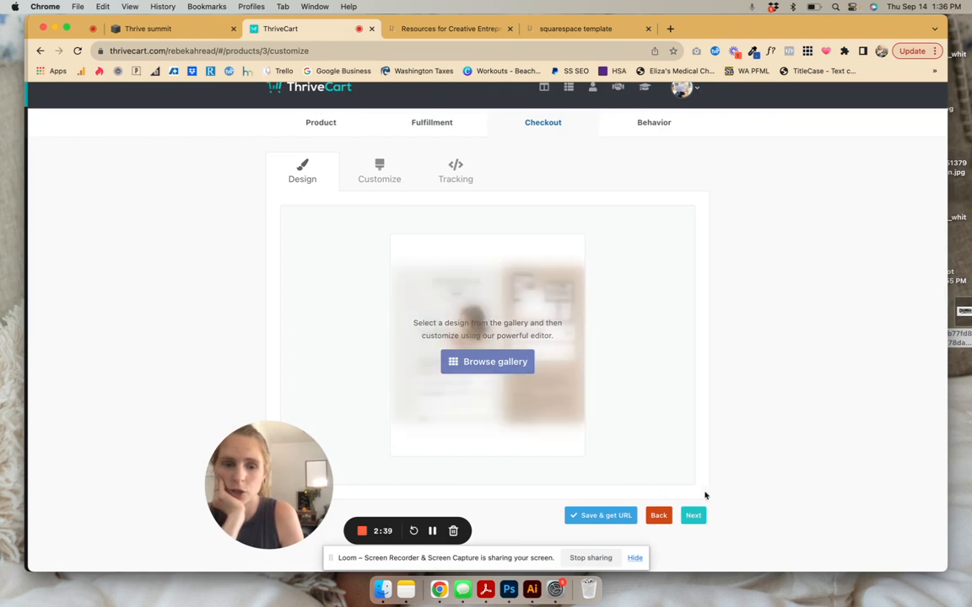
click(381, 166)
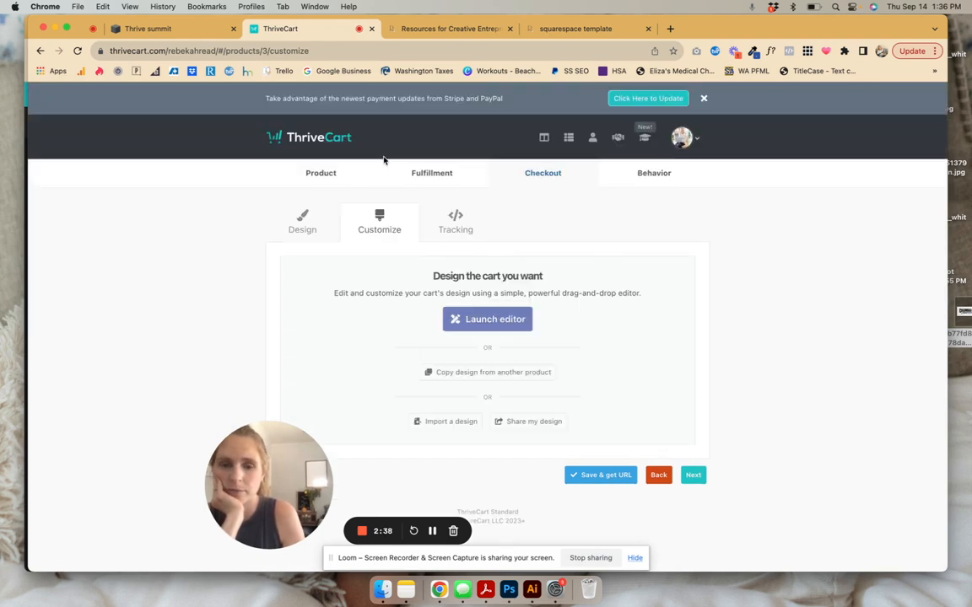
click(516, 324)
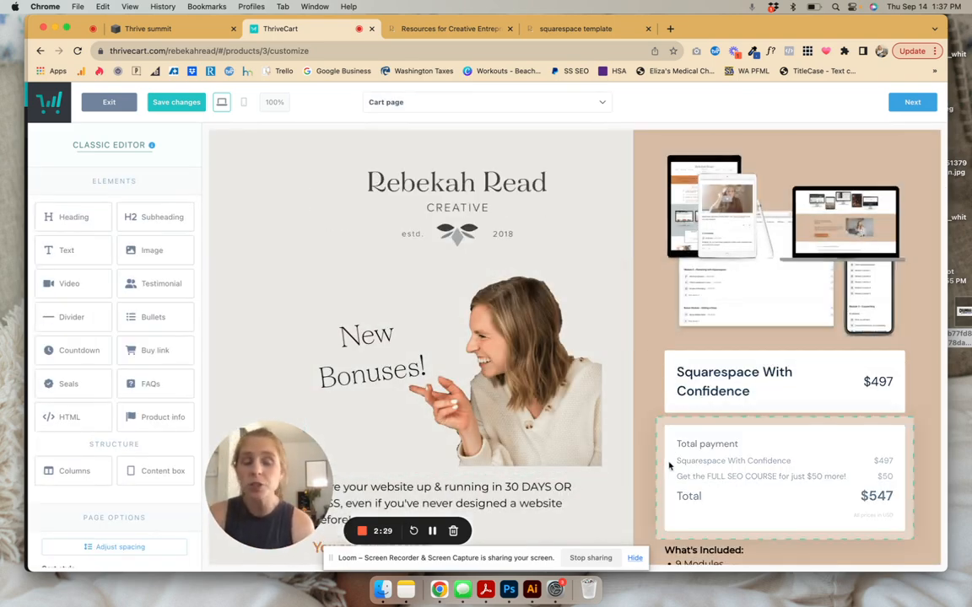
scroll(666, 463, down, 2)
scroll(666, 463, down, 10)
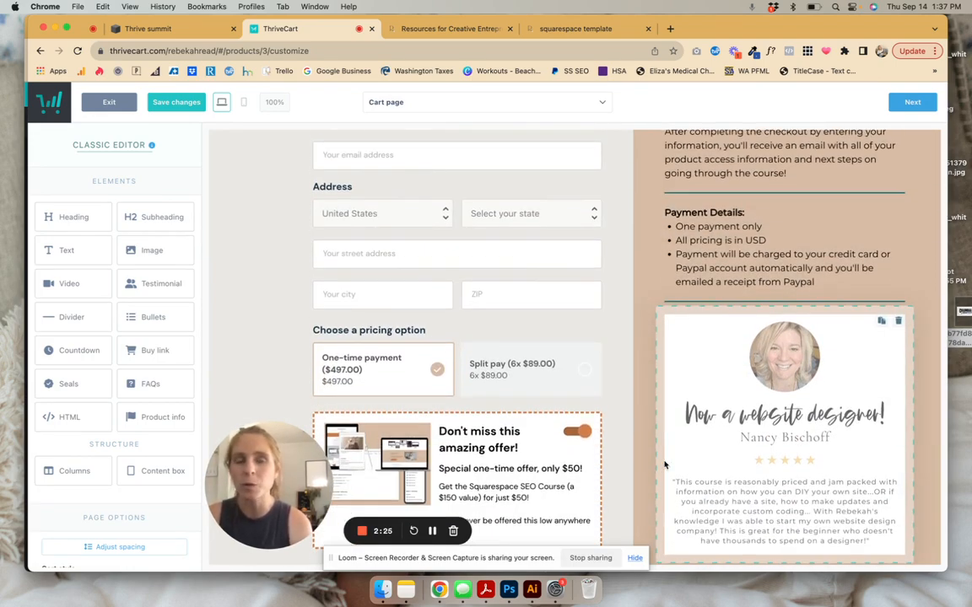
scroll(665, 464, down, 8)
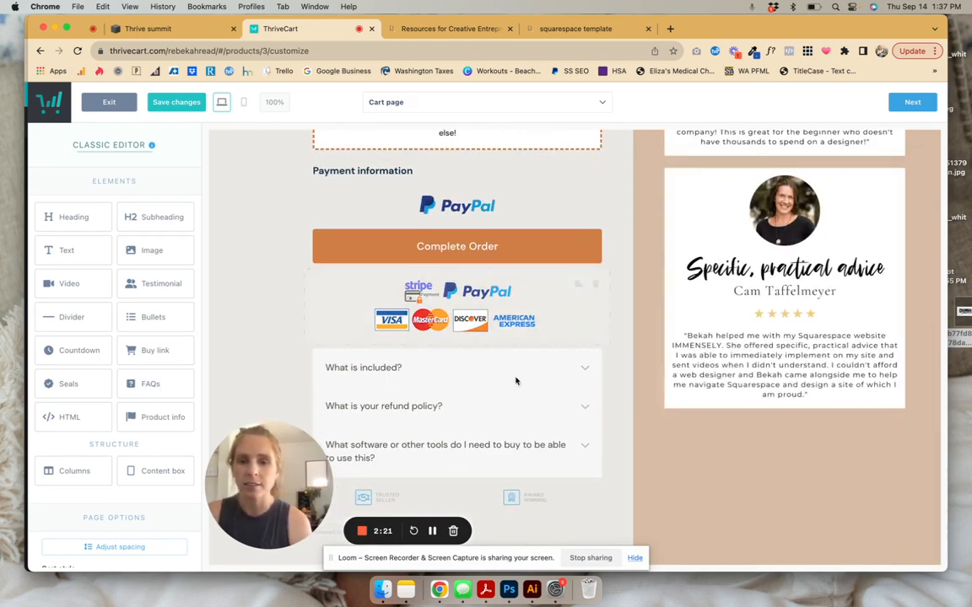
Step: Advance to the success page, look through its next steps and purchase access link, and complete the checkout customization
scroll(577, 421, up, 8)
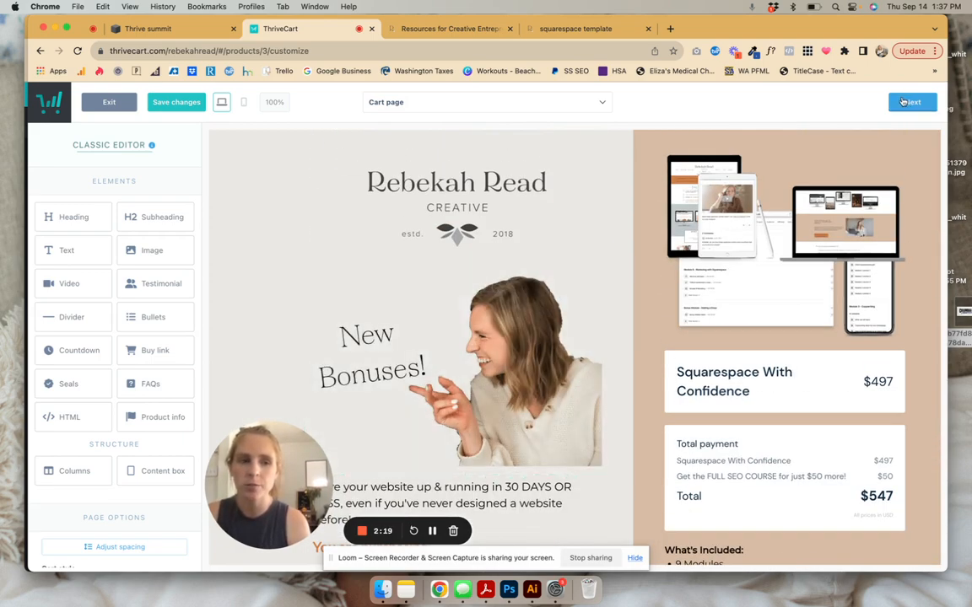
click(912, 102)
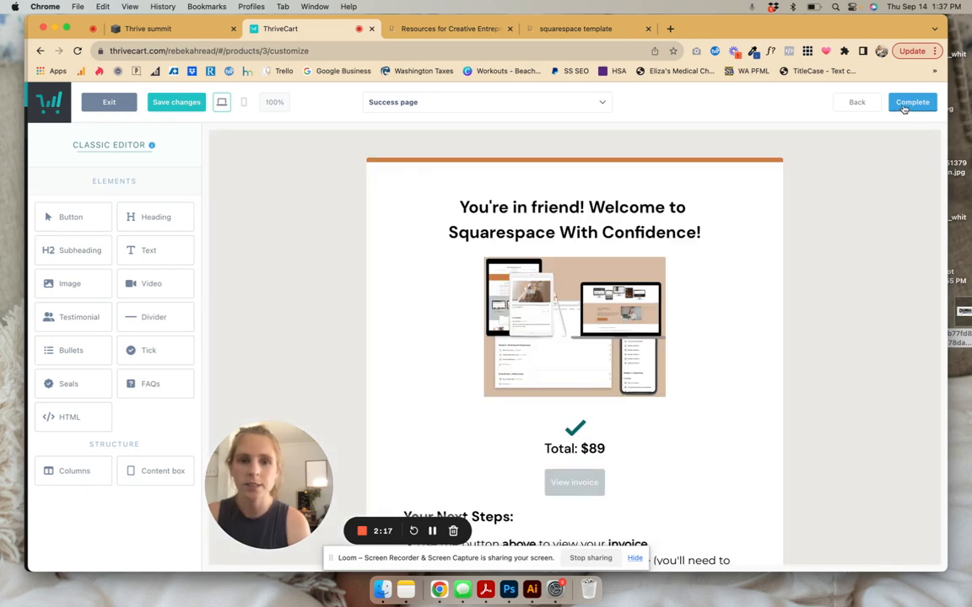
scroll(534, 315, down, 6)
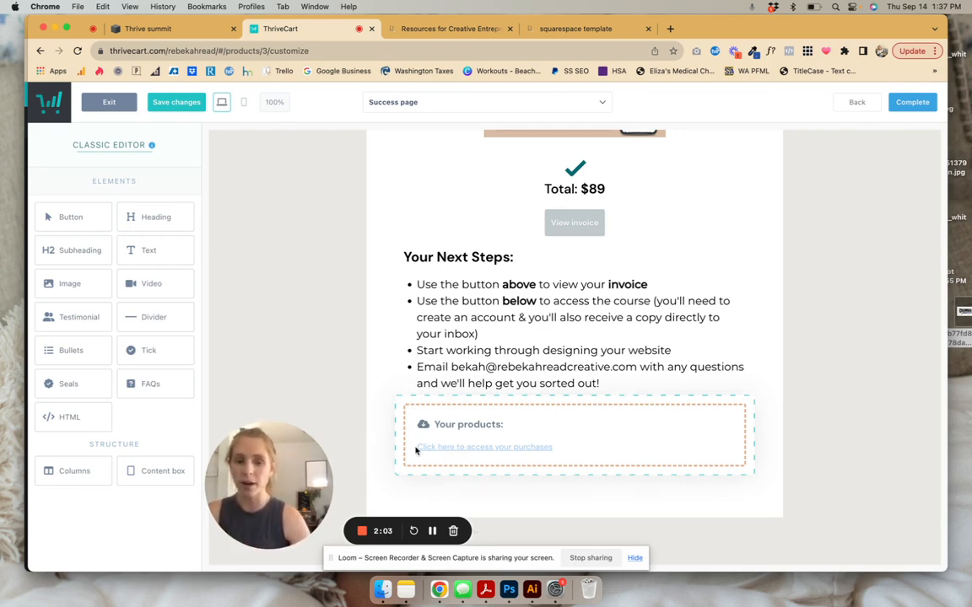
scroll(906, 182, up, 5)
click(913, 102)
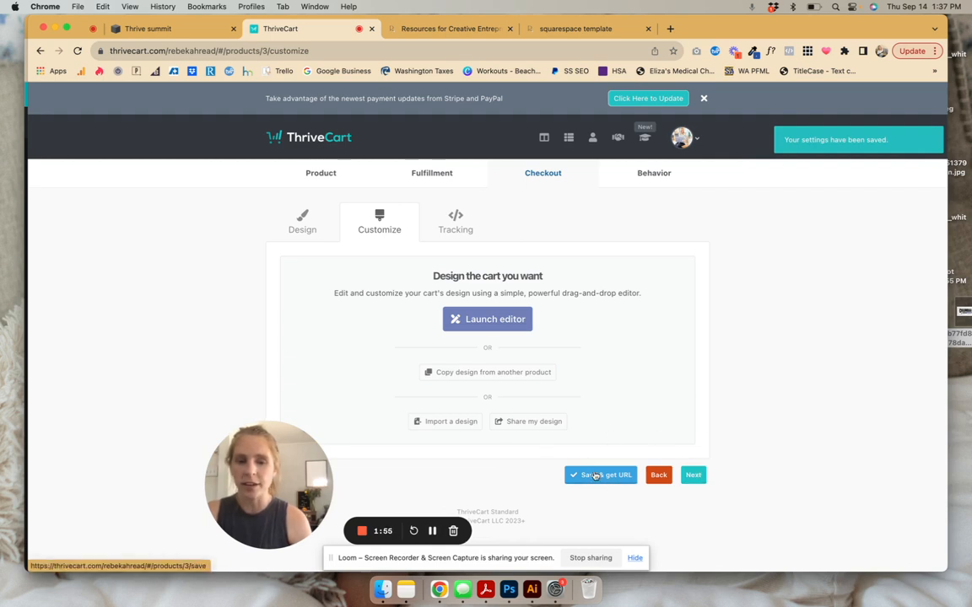
Step: Continue past the tracking and behavior rules without adding any, save the product and copy its checkout URL
click(693, 475)
scroll(705, 481, down, 3)
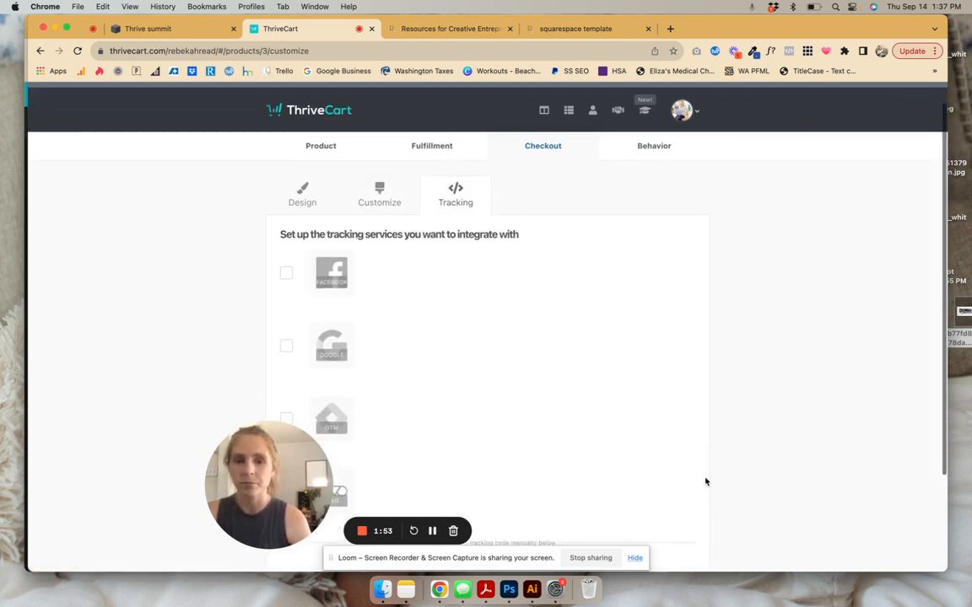
click(693, 511)
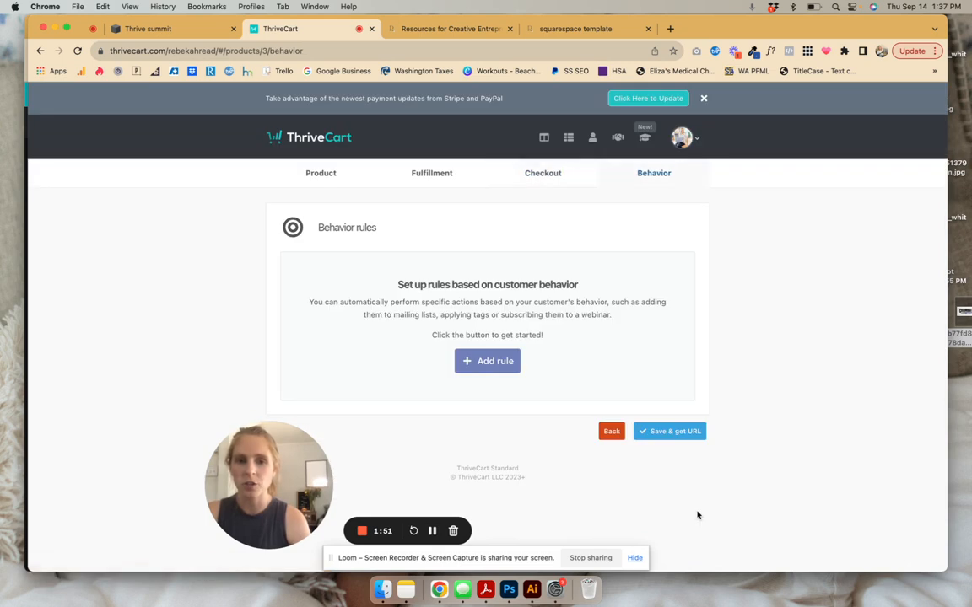
click(678, 435)
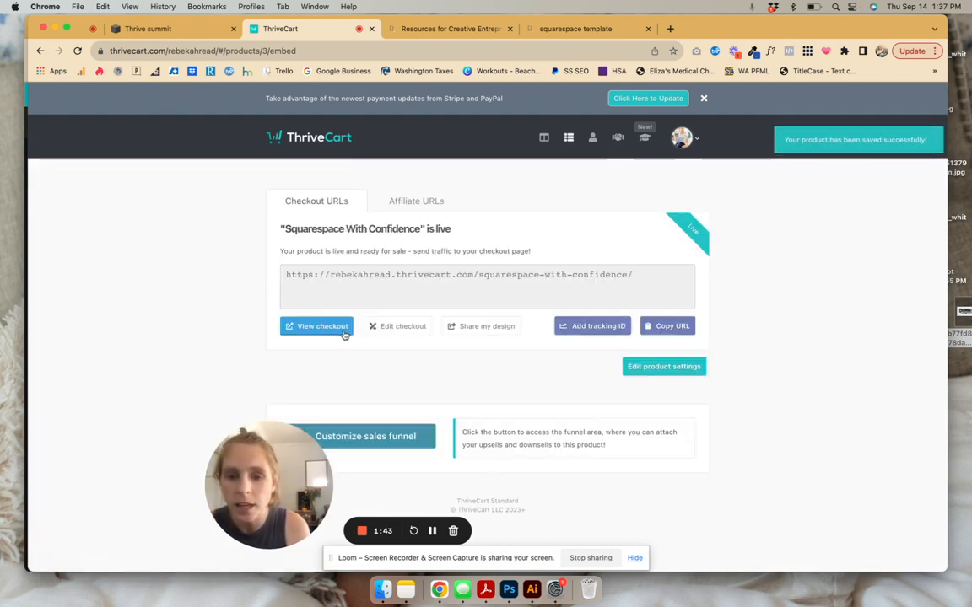
click(672, 326)
key(super+c)
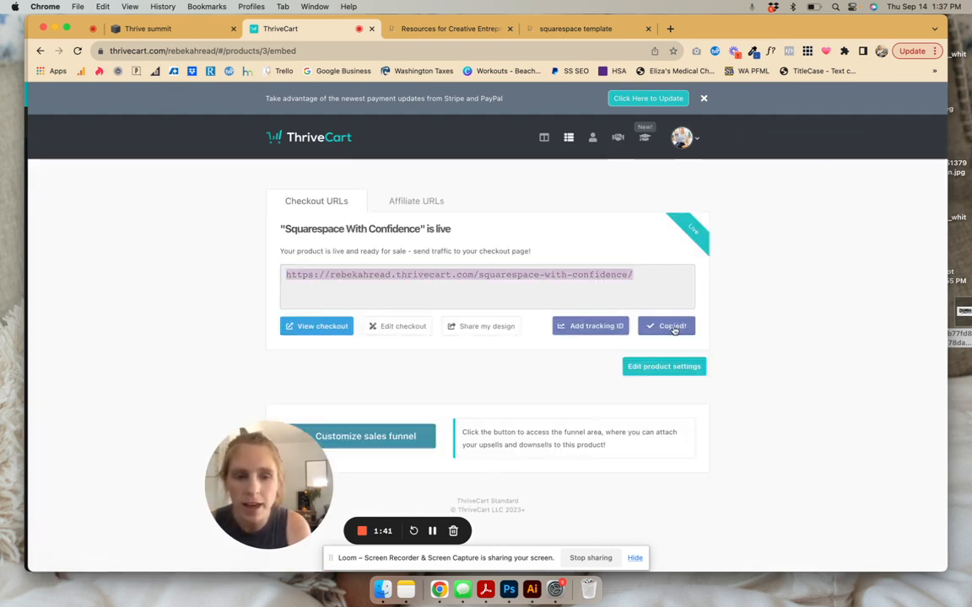
Step: Switch to the Squarespace page and change the Learn more button's text to "PURCHASE COURSE"
click(161, 29)
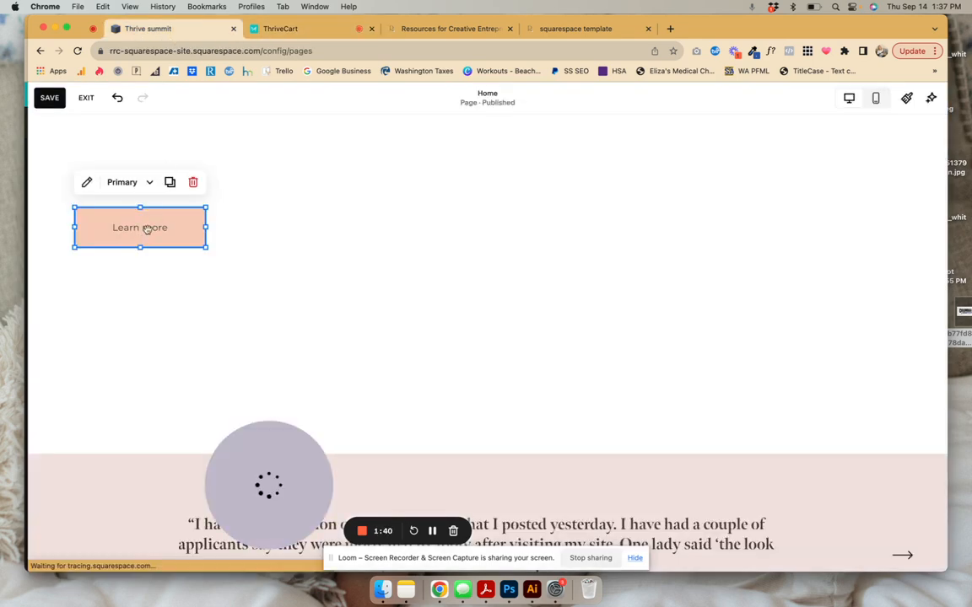
double_click(144, 226)
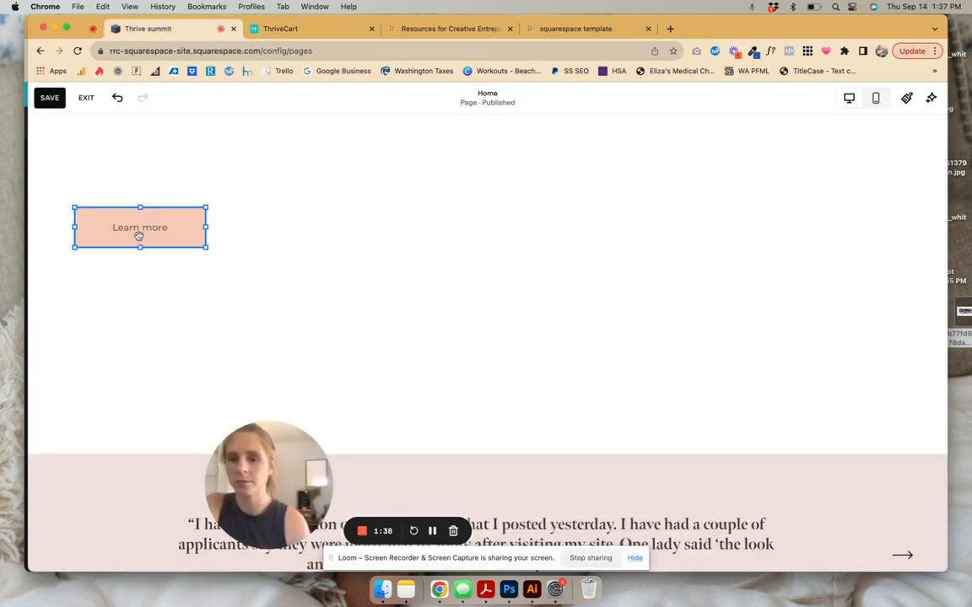
click(272, 280)
triple_click(271, 280)
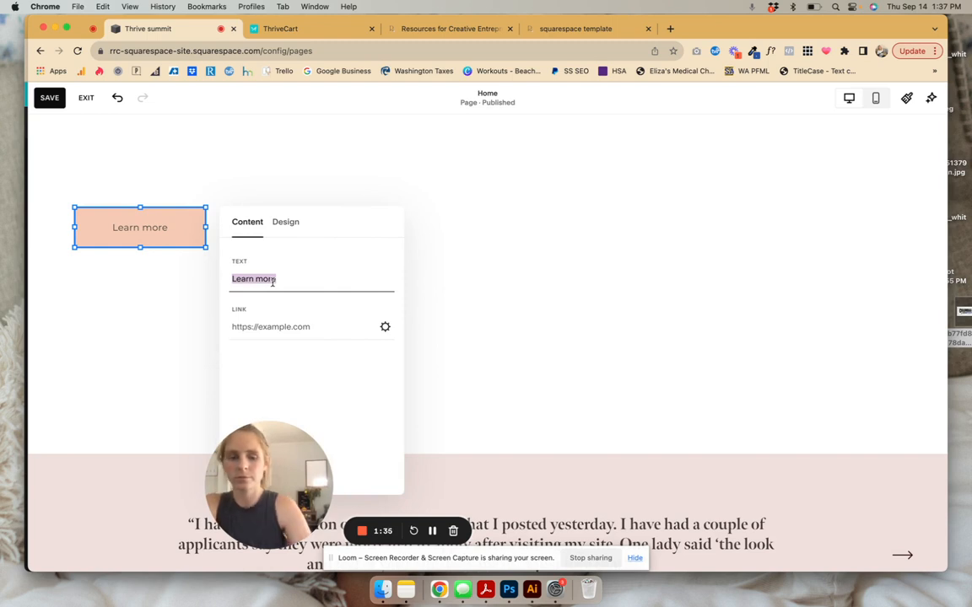
text(PURCHASE COUR)
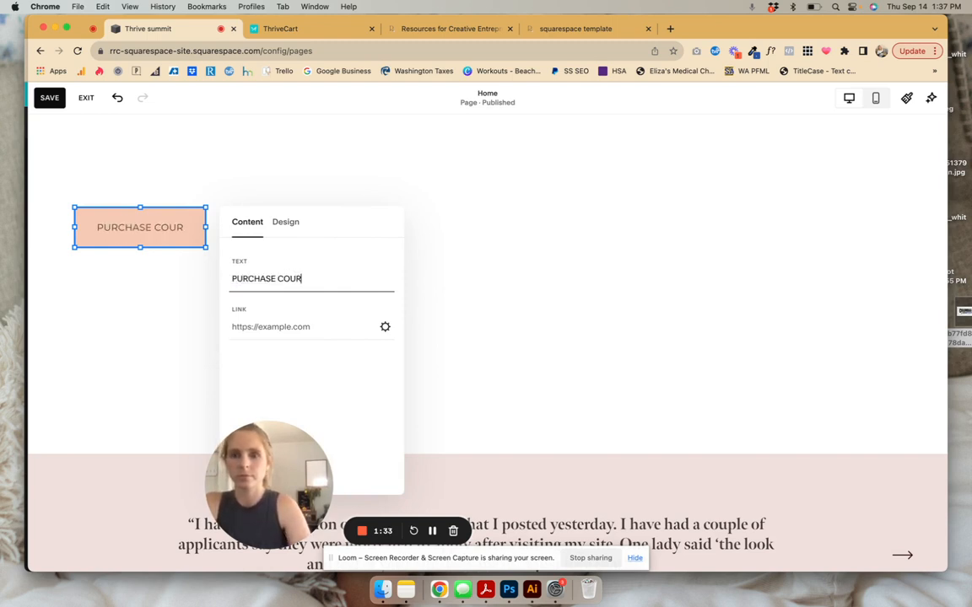
text(SE)
Step: Link the button to the copied ThriveCart checkout URL as a web address, save the link and close the button settings
click(386, 328)
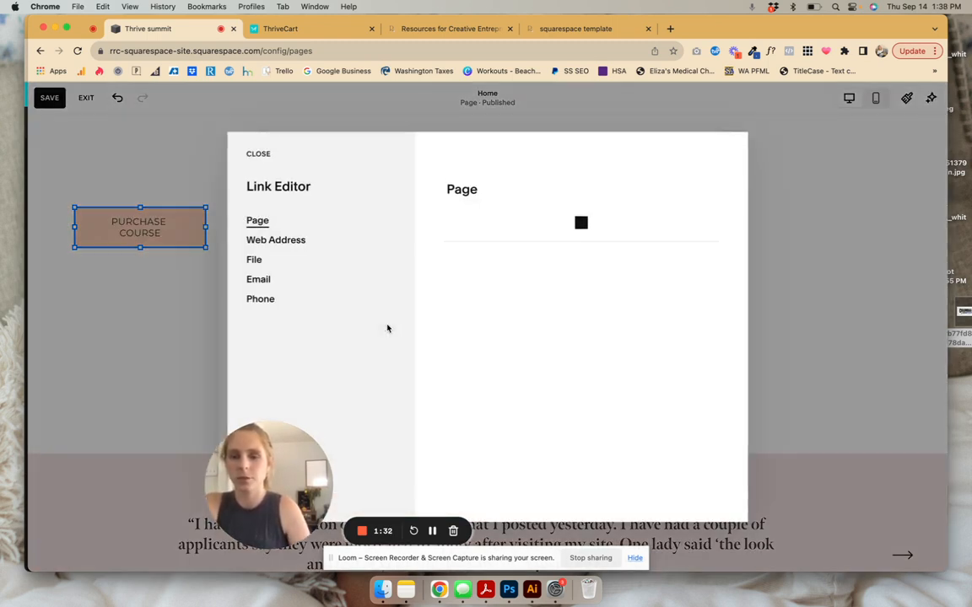
click(272, 243)
click(534, 243)
key(super+v)
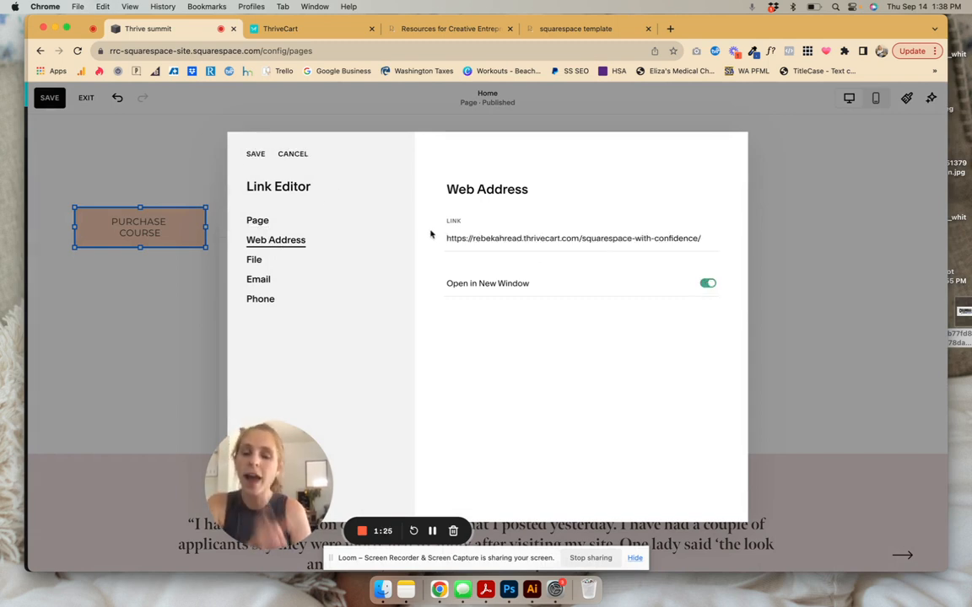
click(256, 154)
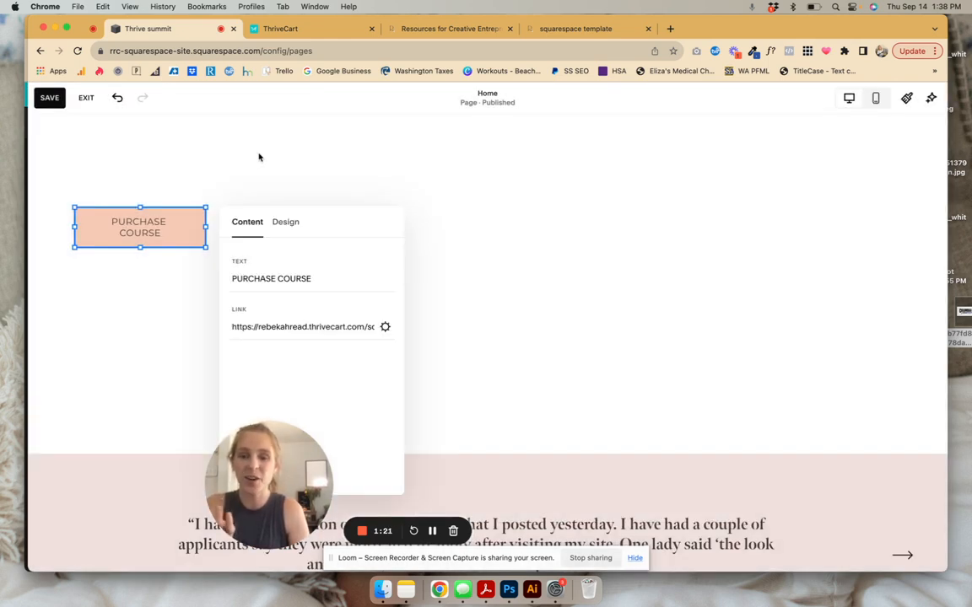
click(259, 157)
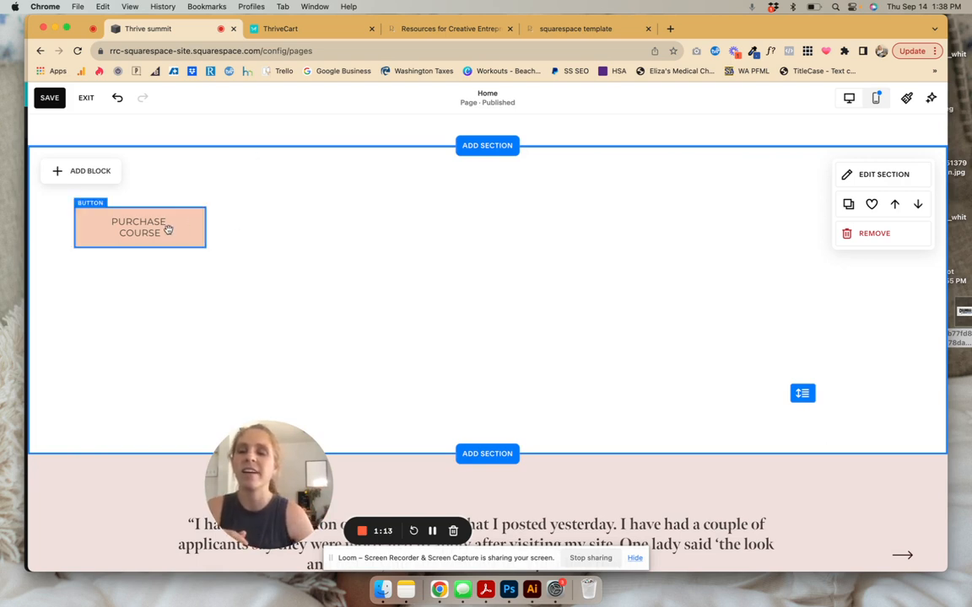
Step: Move the purchase button to the middle of its section and save the Home page
drag(168, 228, 517, 281)
click(48, 98)
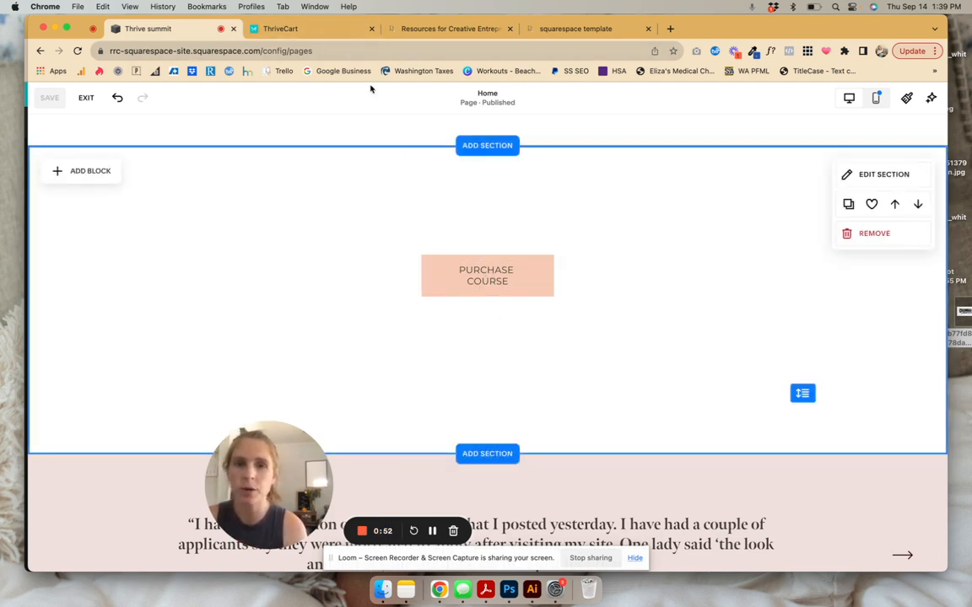
Step: Switch to ThriveCart and go from the sales dashboard through the product list to the coupons
click(352, 30)
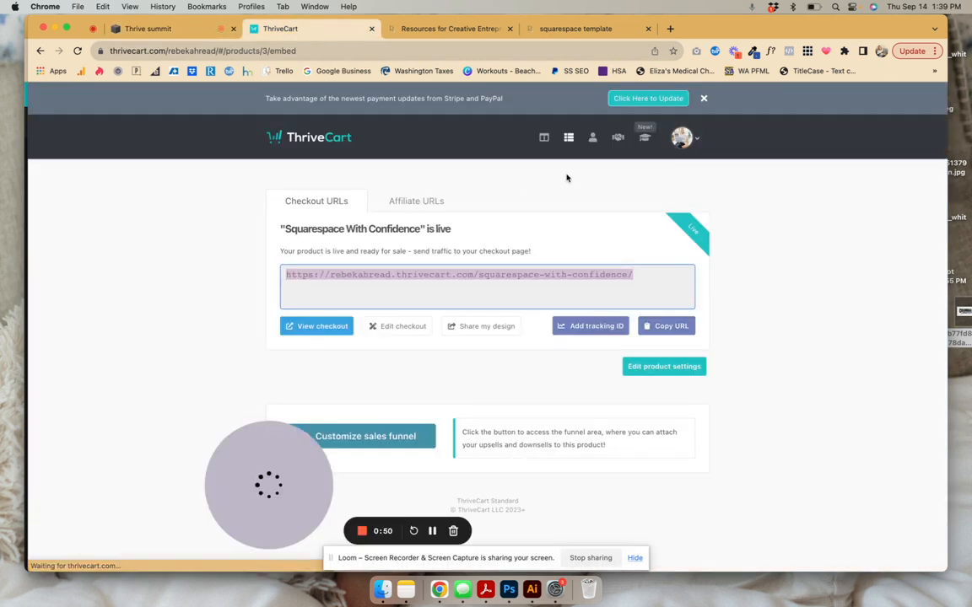
click(544, 139)
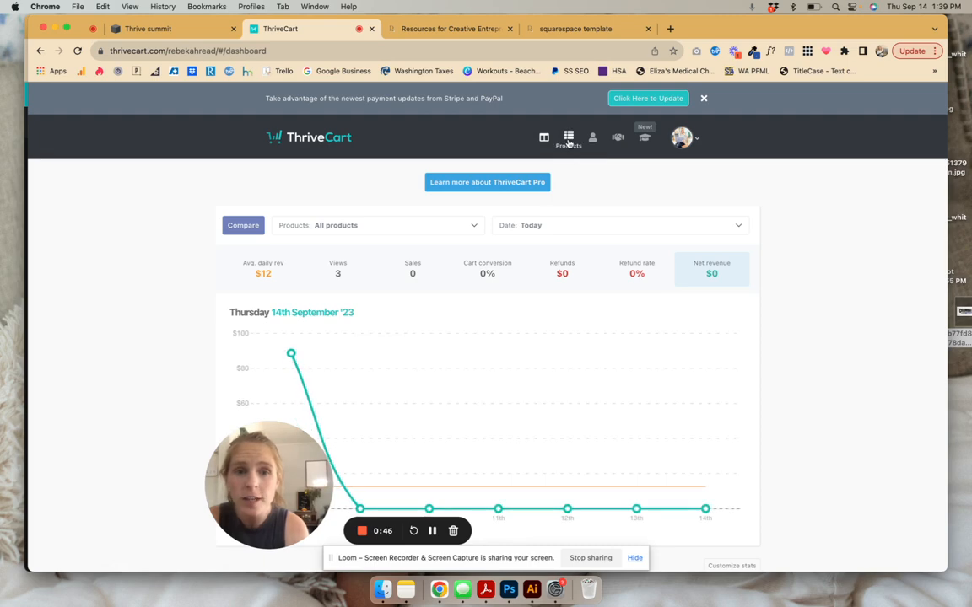
click(569, 140)
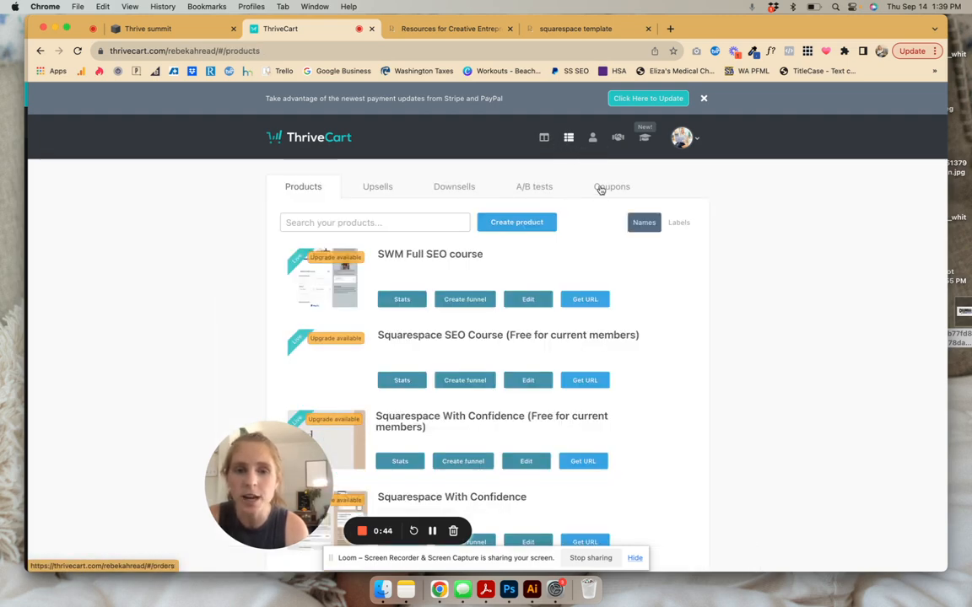
click(605, 187)
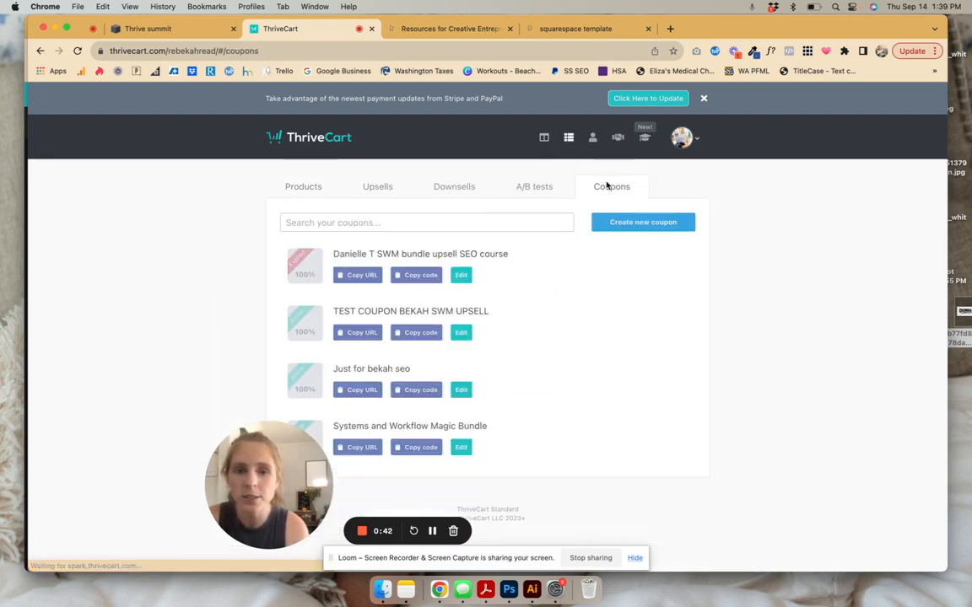
Step: Start a new coupon, fill in a previously used coupon code and begin entering the fixed-price discount
click(637, 222)
click(386, 252)
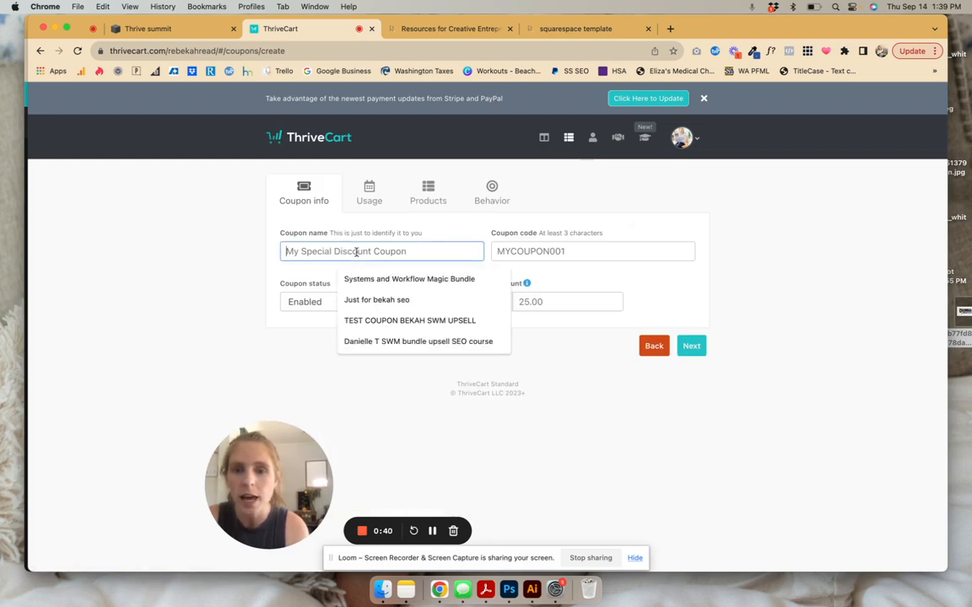
click(571, 252)
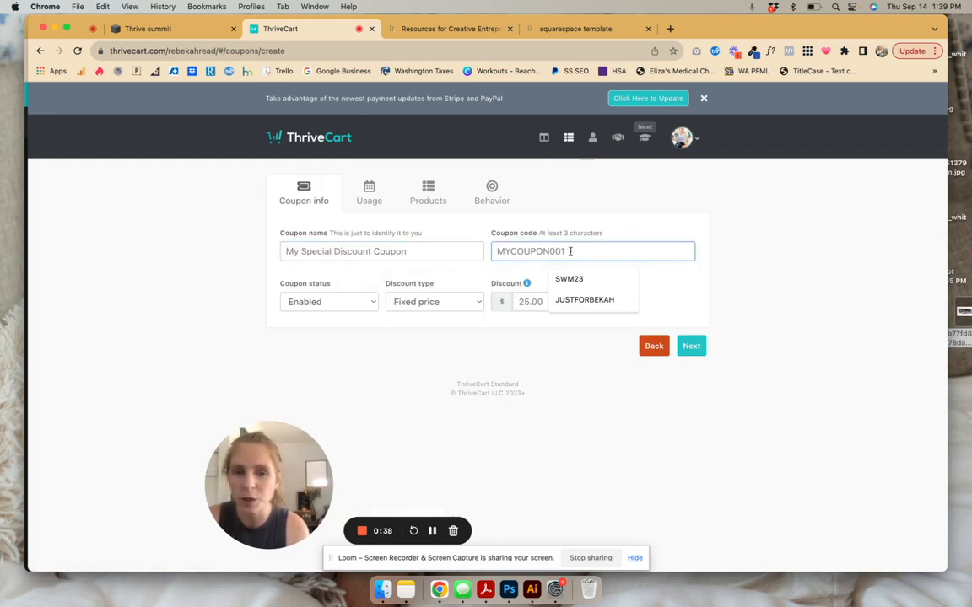
click(581, 299)
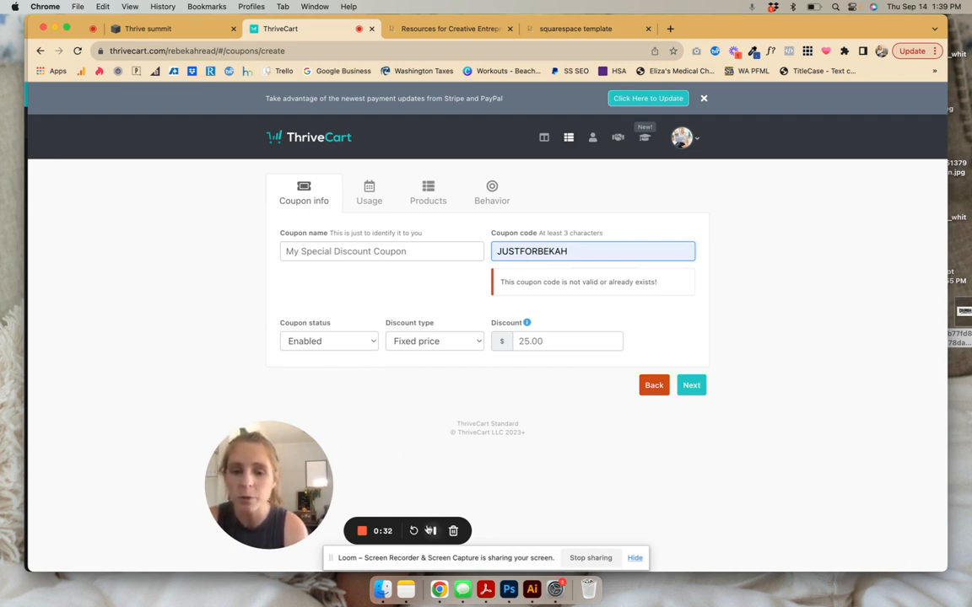
click(538, 338)
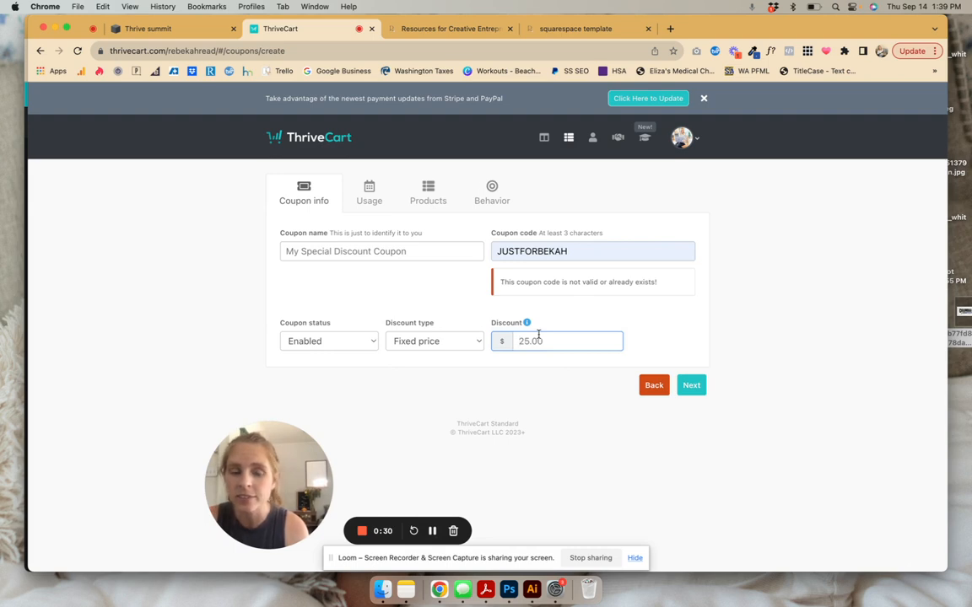